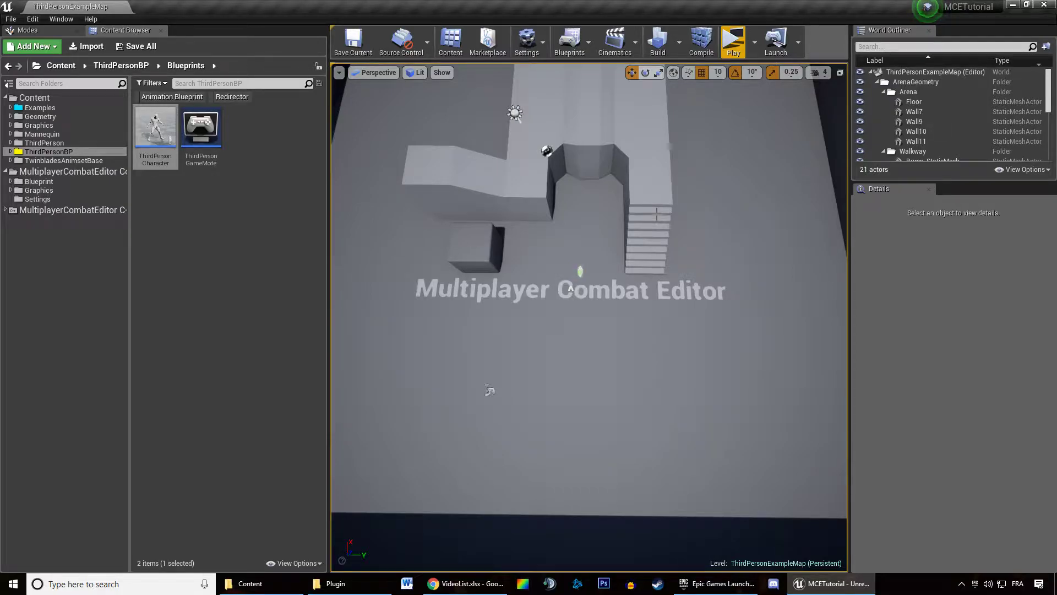
# Deselect ThirdPersonCharacter and tilt the level view to look down onto the arena
pyautogui.click(245, 273)
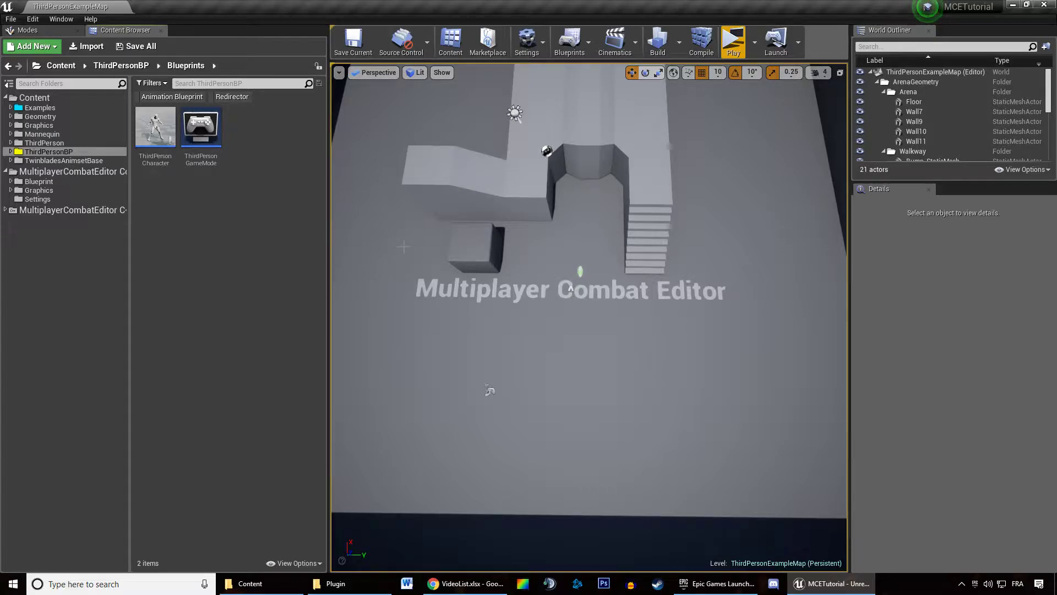
pyautogui.moveTo(589, 220)
pyautogui.mouseDown(button='right')
pyautogui.moveTo(468, 231)
pyautogui.moveTo(584, 223)
pyautogui.mouseUp(button='right')
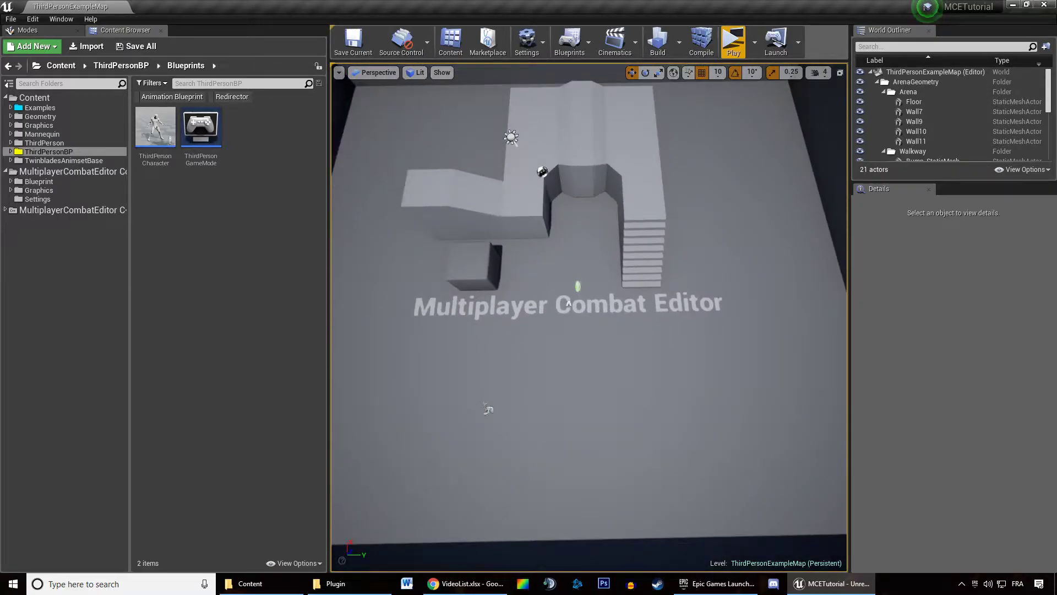
pyautogui.moveTo(325, 251); pyautogui.dragTo(278, 251)
pyautogui.moveTo(561, 298); pyautogui.dragTo(536, 303, button='right')
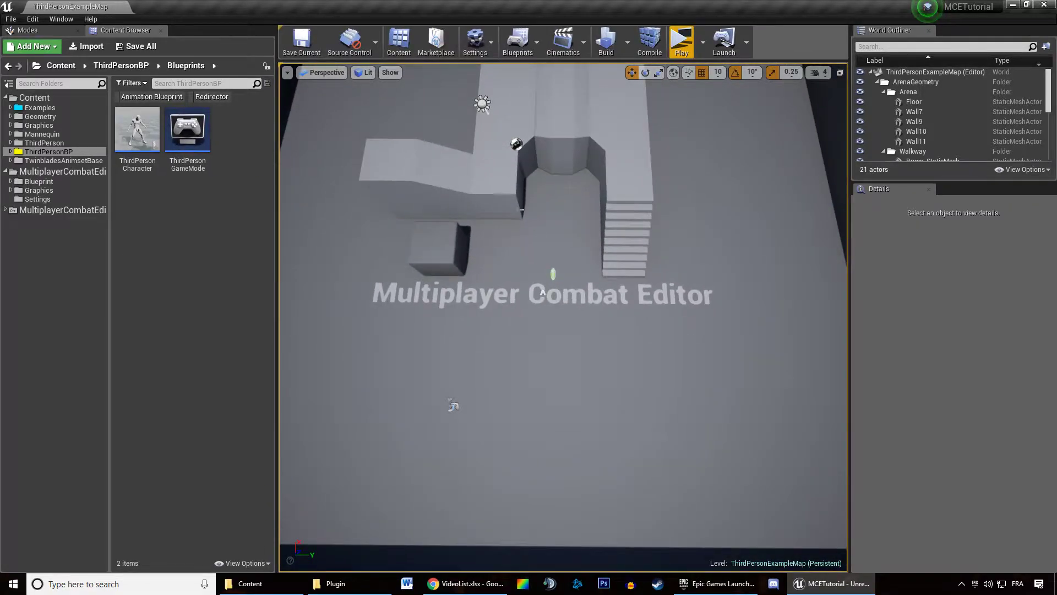
# Set the level's World Settings GameMode Override to BPX_GameMode
pyautogui.click(486, 43)
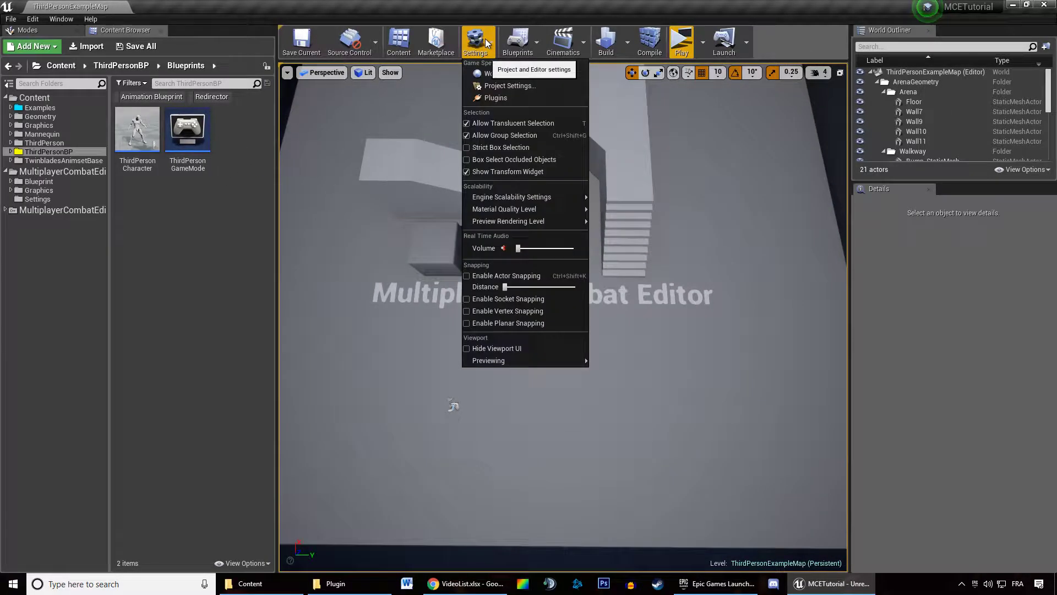
pyautogui.click(501, 73)
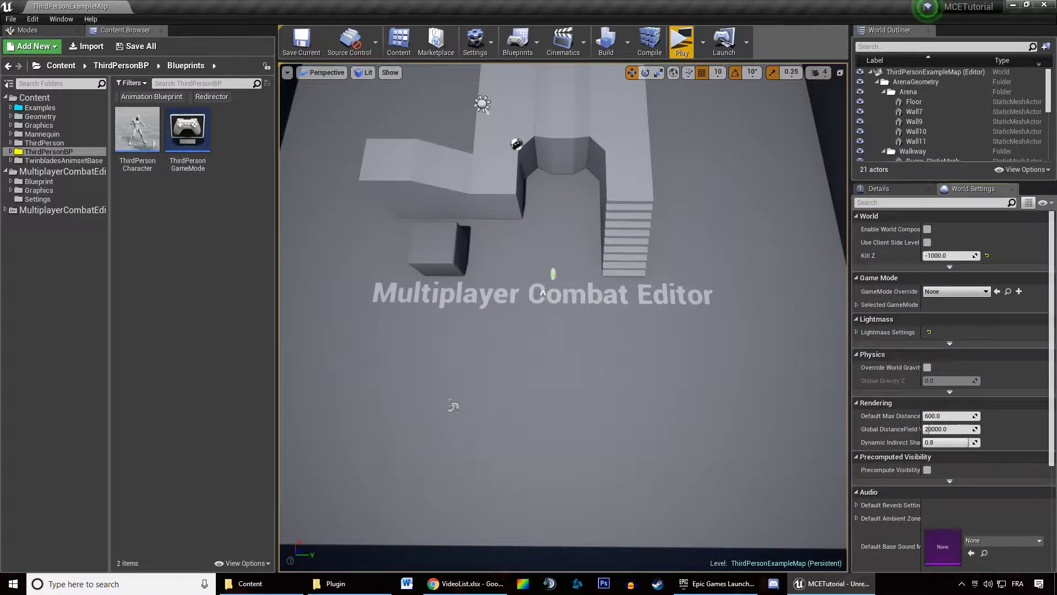
pyautogui.moveTo(846, 296); pyautogui.dragTo(819, 296)
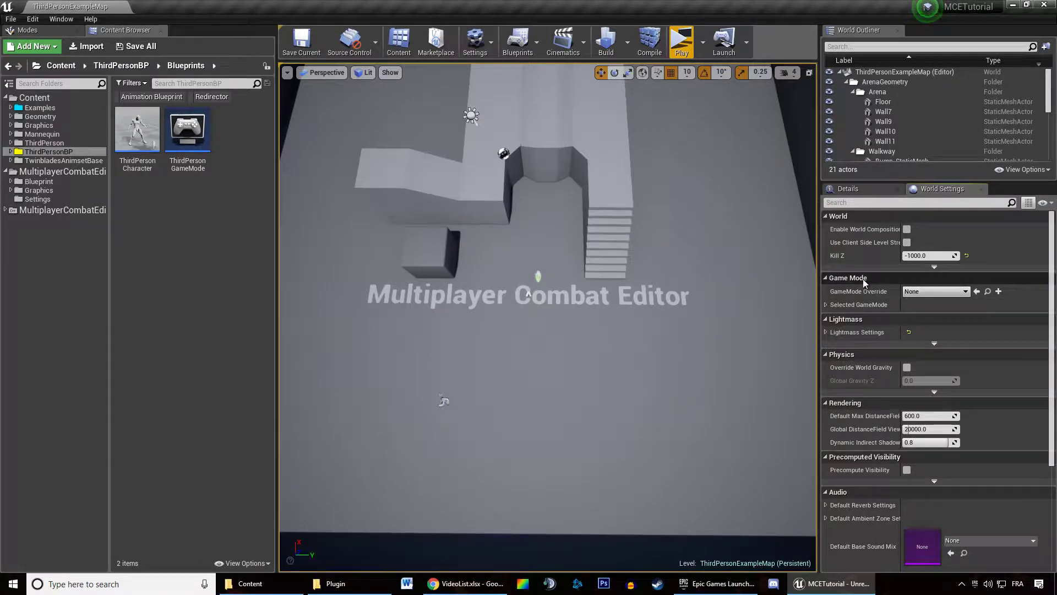
pyautogui.click(920, 298)
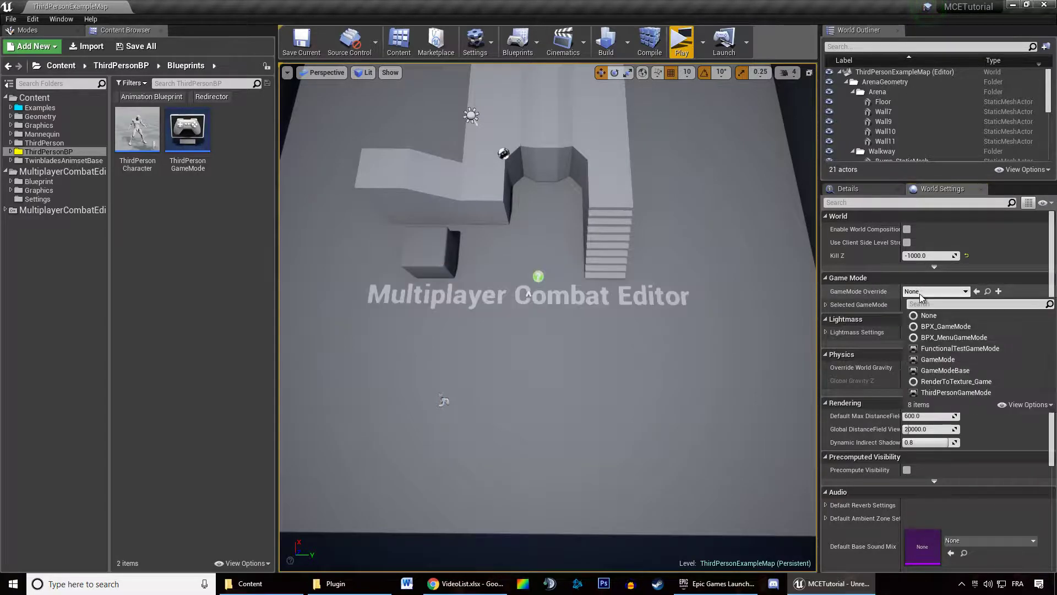
pyautogui.click(964, 327)
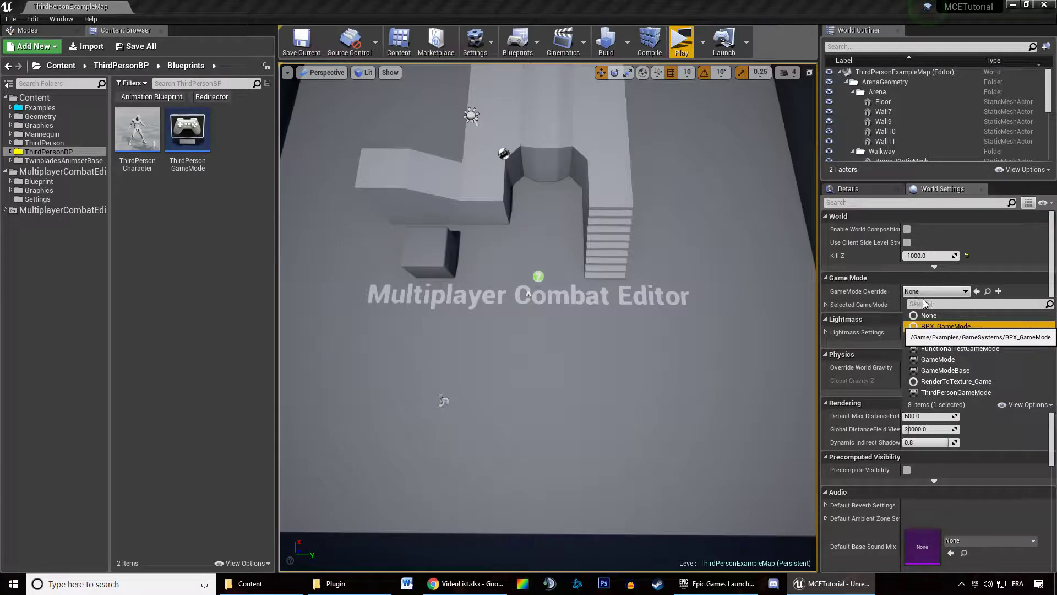
pyautogui.click(915, 326)
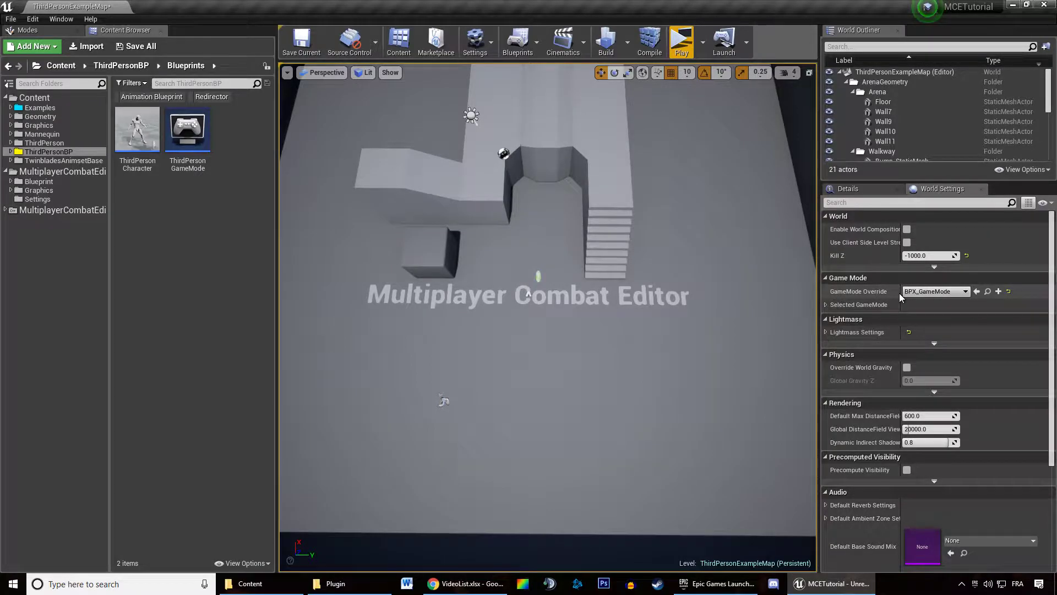
# Expand BPX_GameMode's Selected GameMode class list and save the map
pyautogui.click(825, 305)
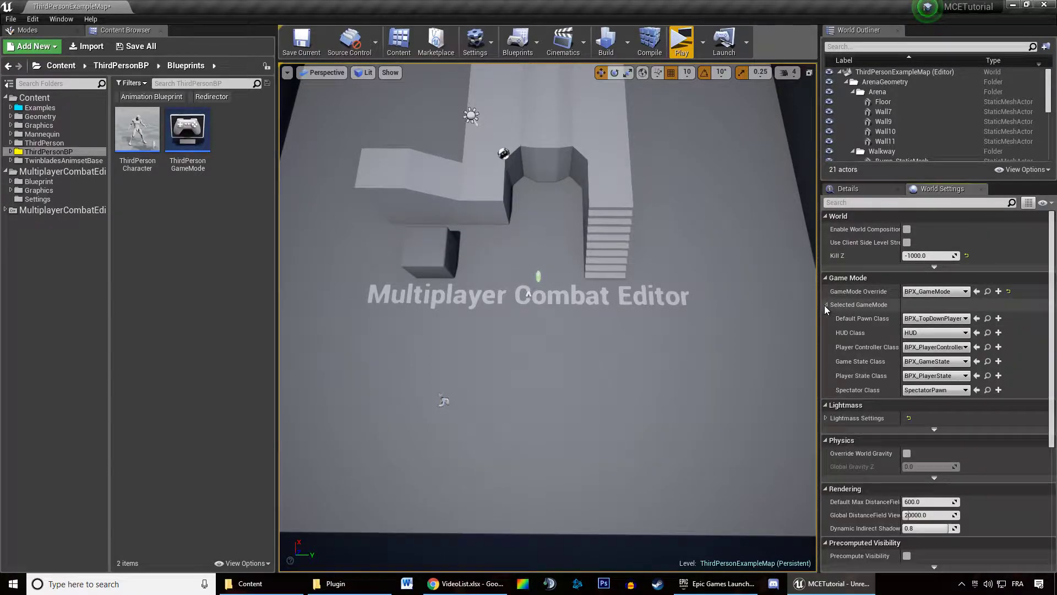
pyautogui.click(825, 305)
pyautogui.click(825, 305)
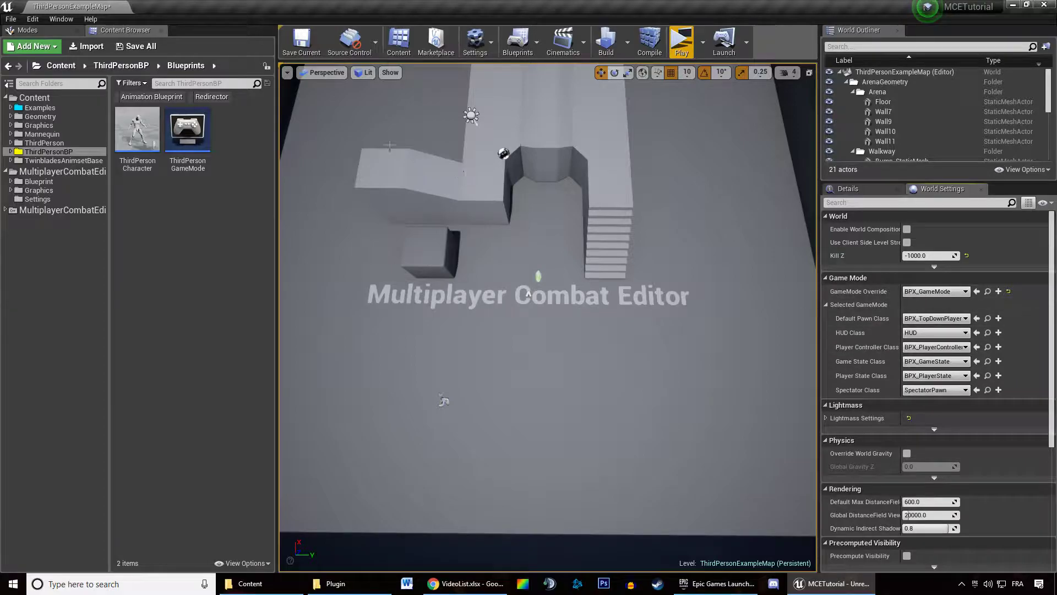
pyautogui.click(301, 39)
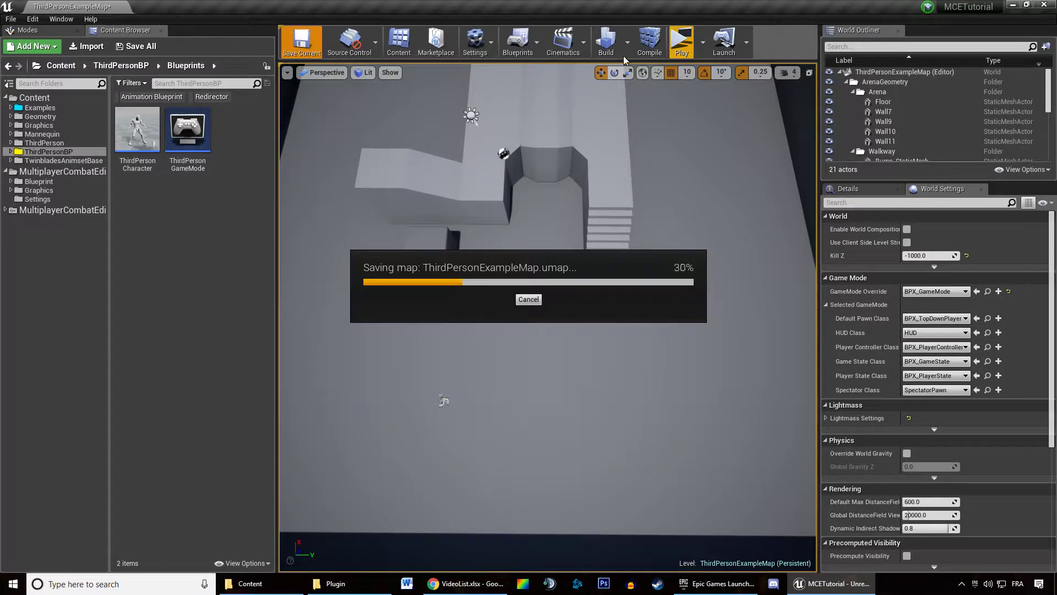
# Start a multiplayer test and walk the Client 1 character around the arena
pyautogui.click(676, 55)
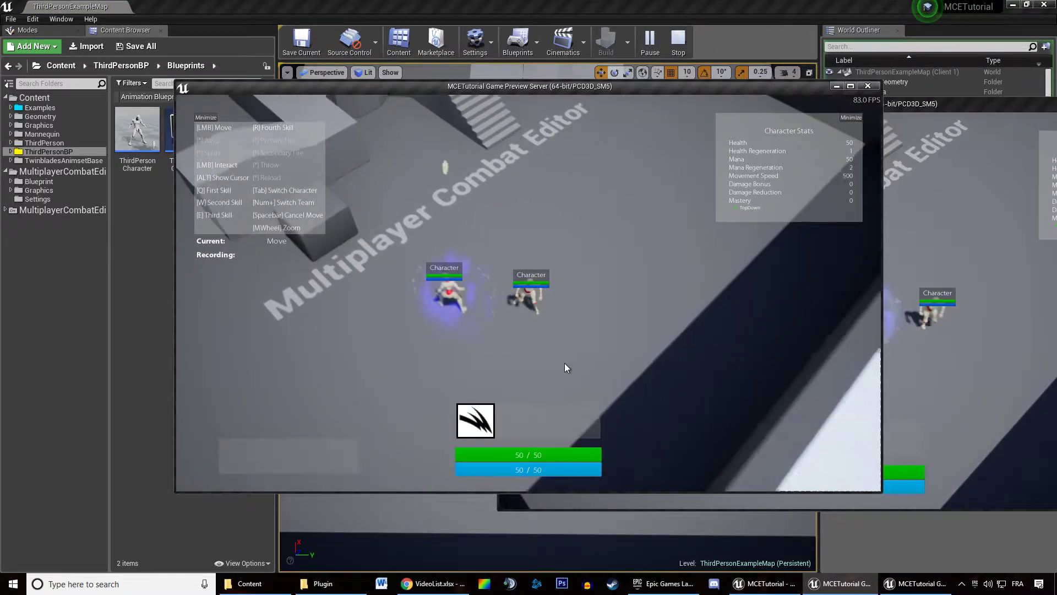
pyautogui.click(575, 219)
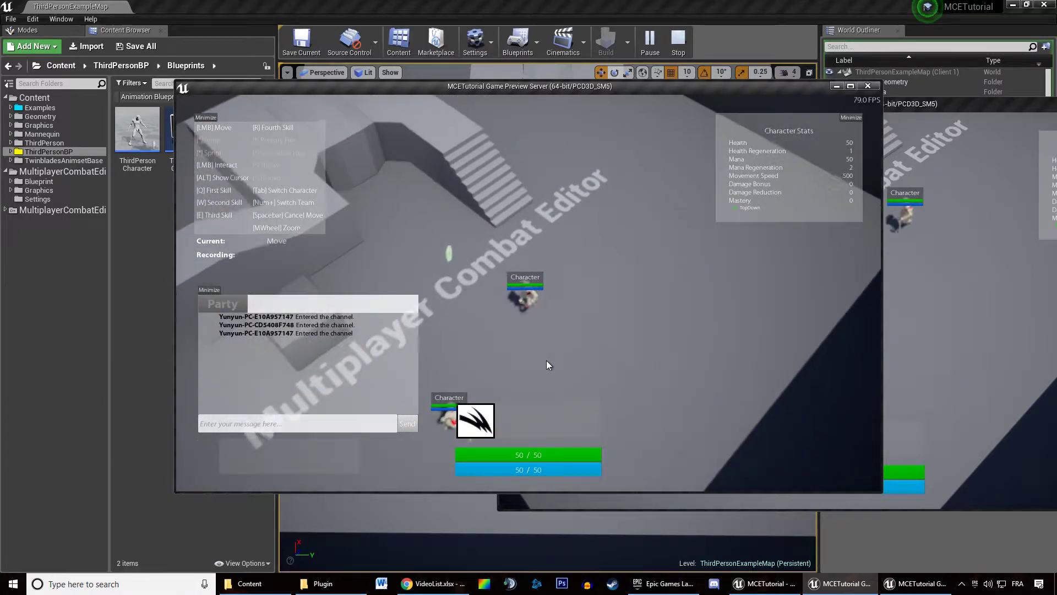
pyautogui.click(887, 281)
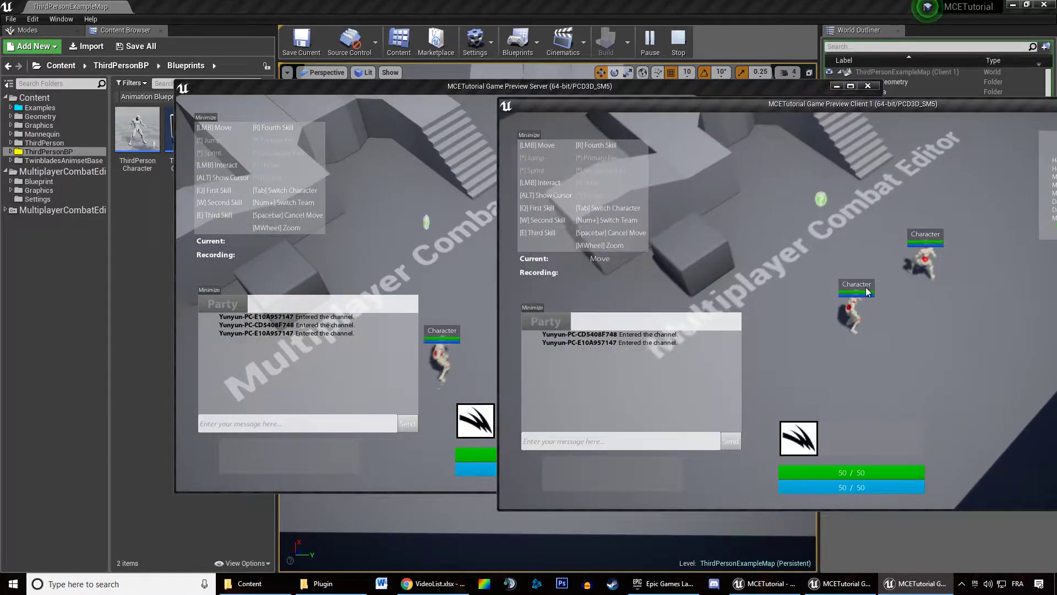
pyautogui.click(771, 245)
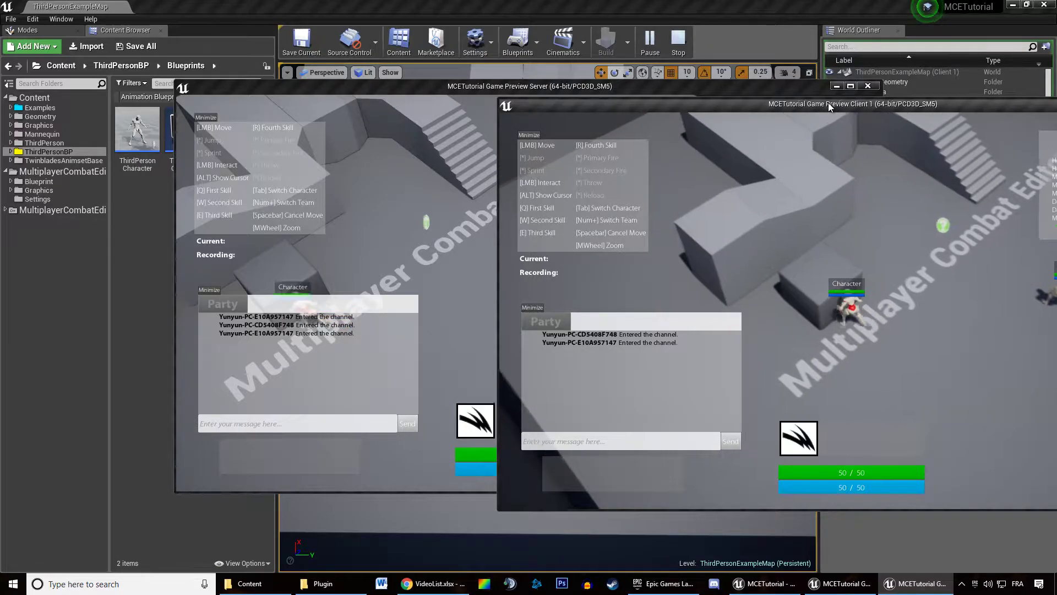
pyautogui.moveTo(828, 103); pyautogui.dragTo(595, 87)
pyautogui.click(692, 352)
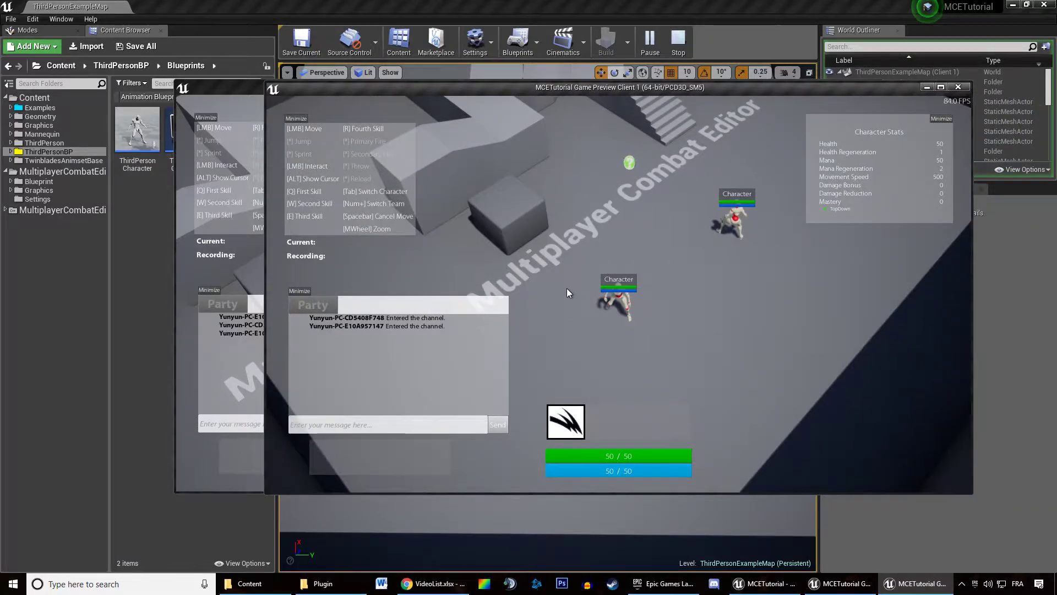
# Cycle through the first-person, third-person and TwinStick characters, climbing the stairs as TwinStick
pyautogui.press('Tab')
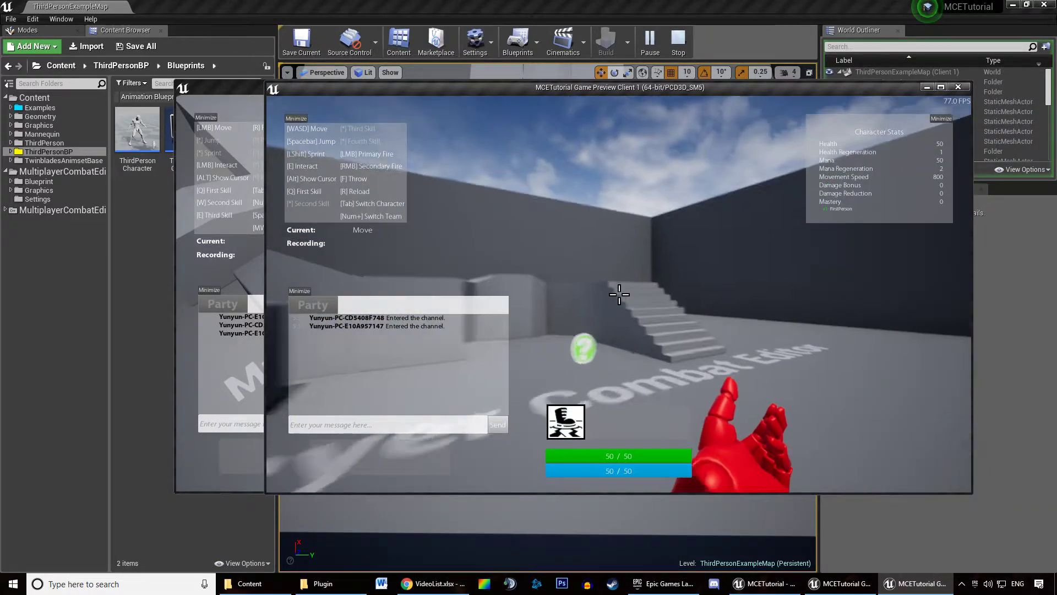
pyautogui.press('w')
pyautogui.press('Tab')
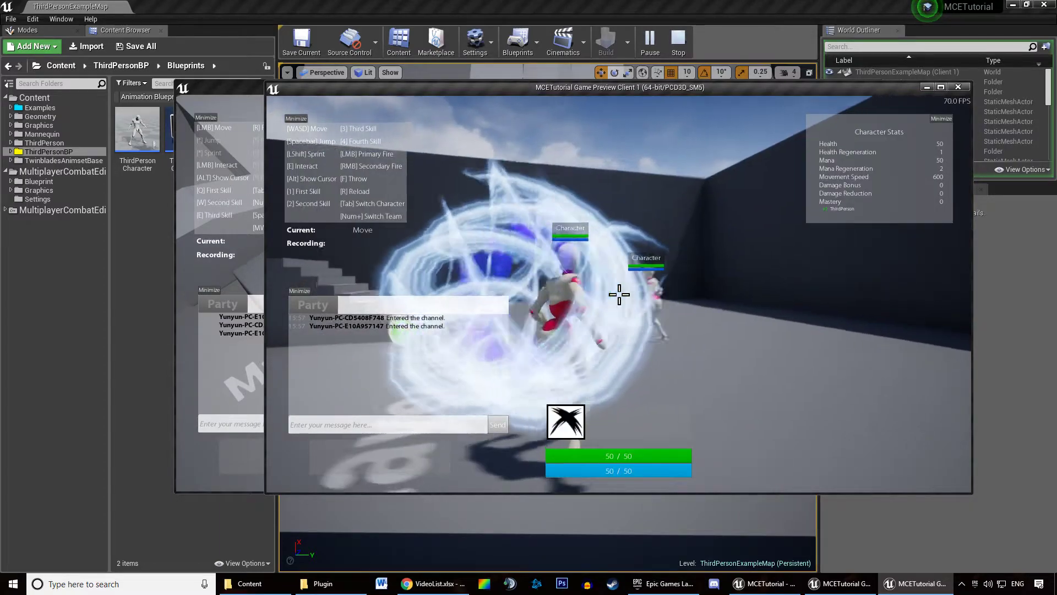
pyautogui.press('Tab')
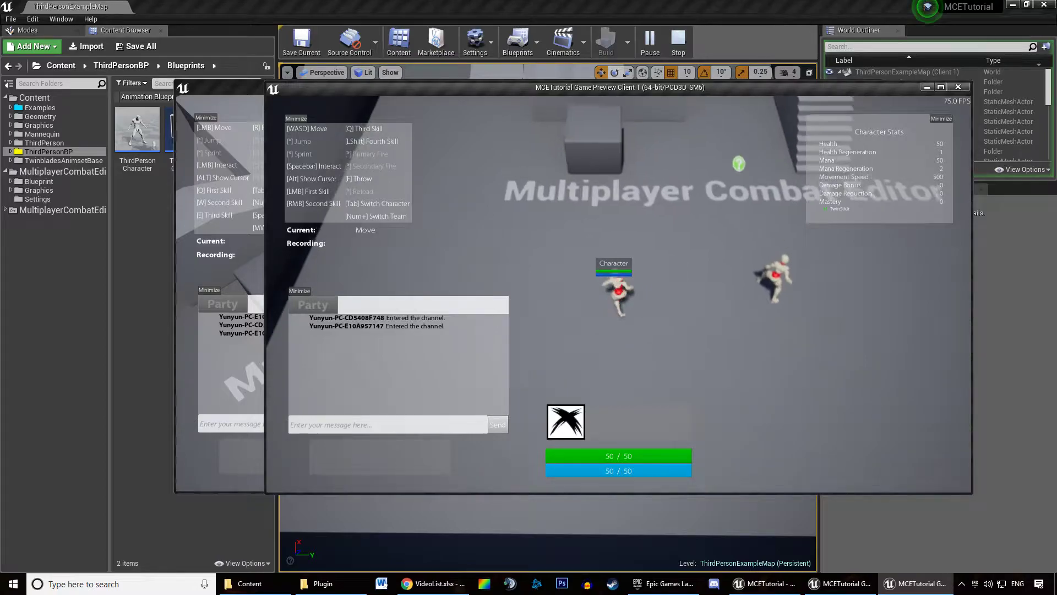
pyautogui.press('w')
pyautogui.press('w')
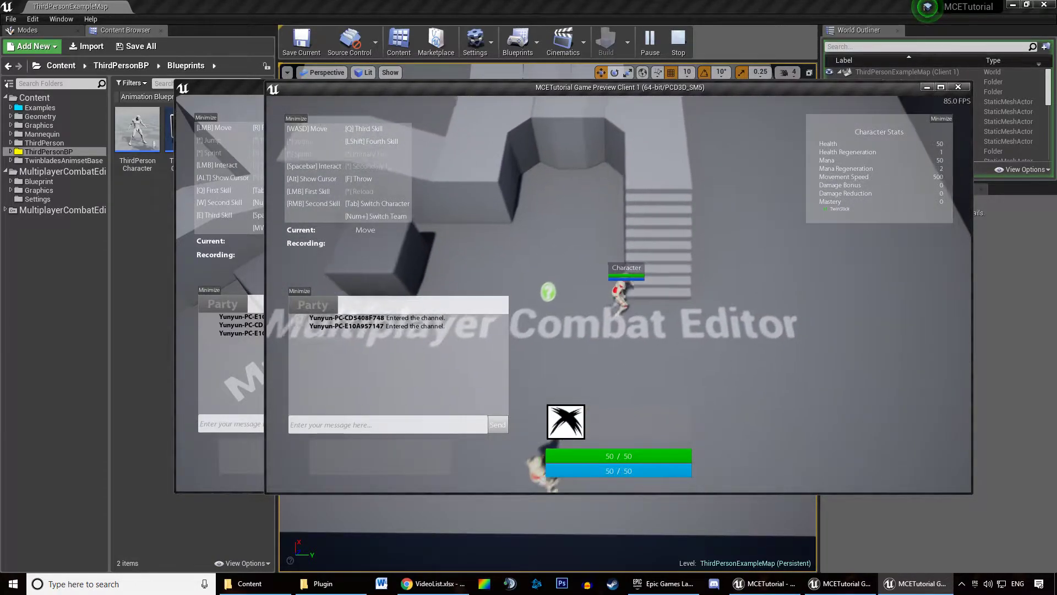
pyautogui.press('w')
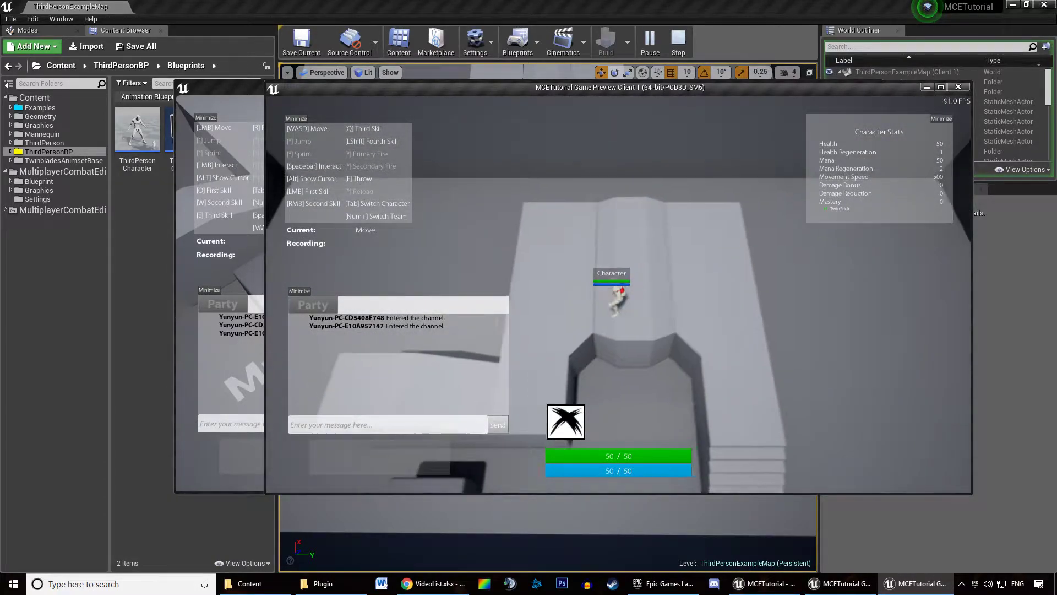
# Walk the character down the floor and back up the stairs, then end the session
pyautogui.press('s')
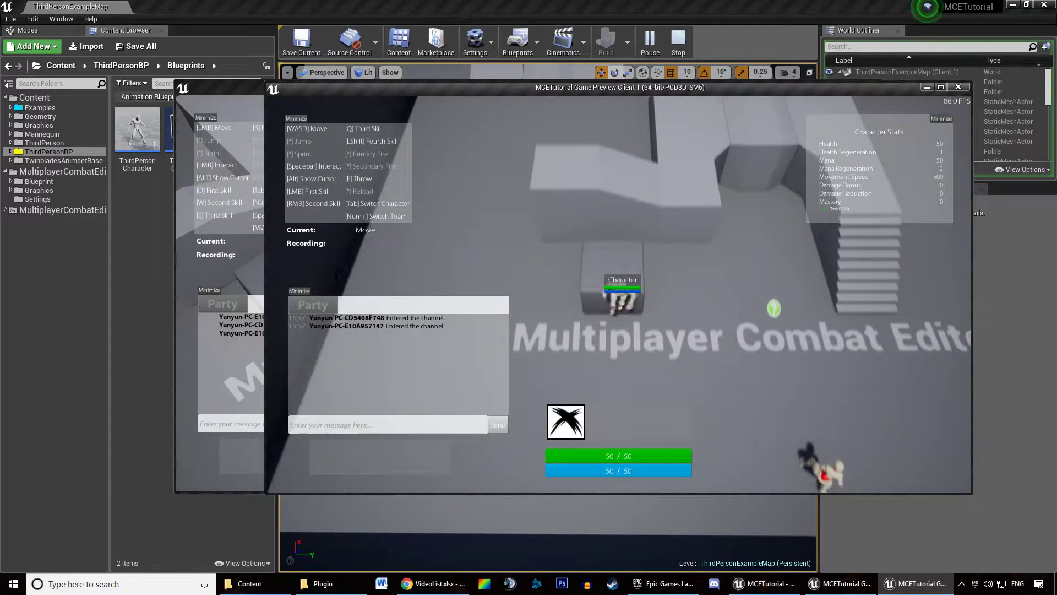
pyautogui.press('s')
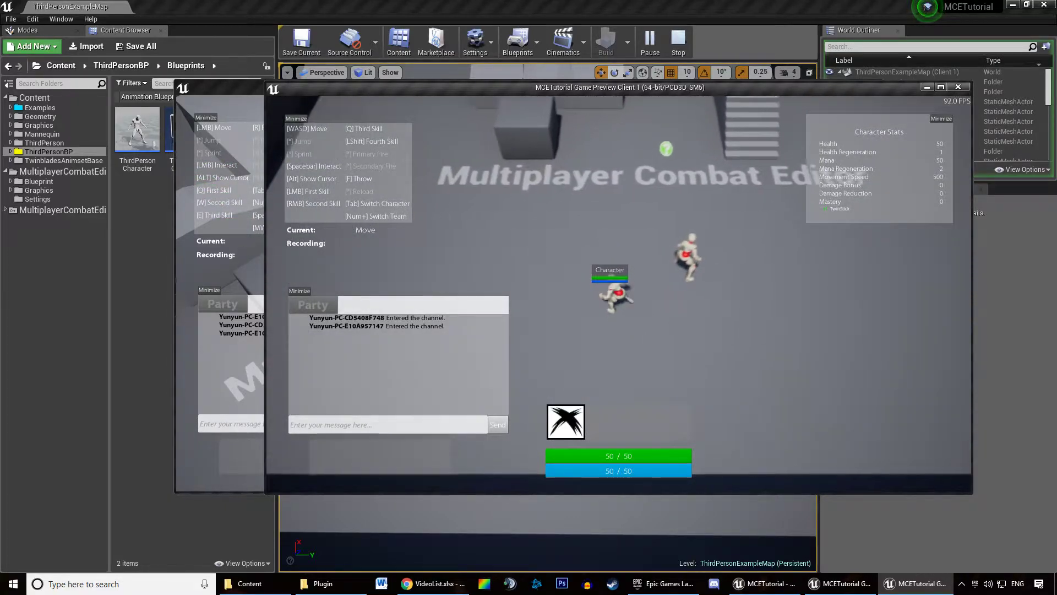
pyautogui.press('w')
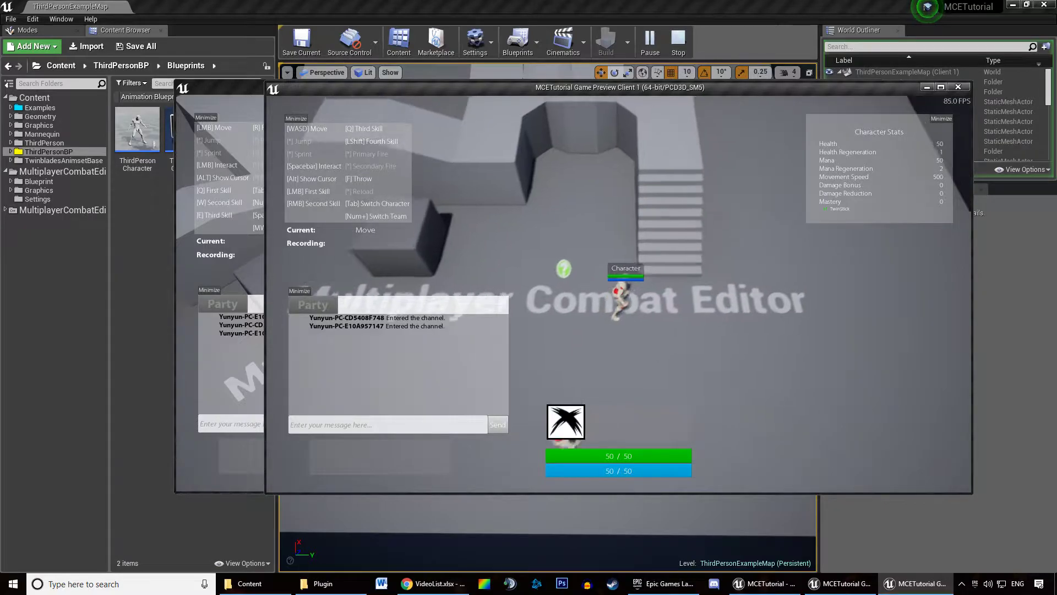
pyautogui.press('w')
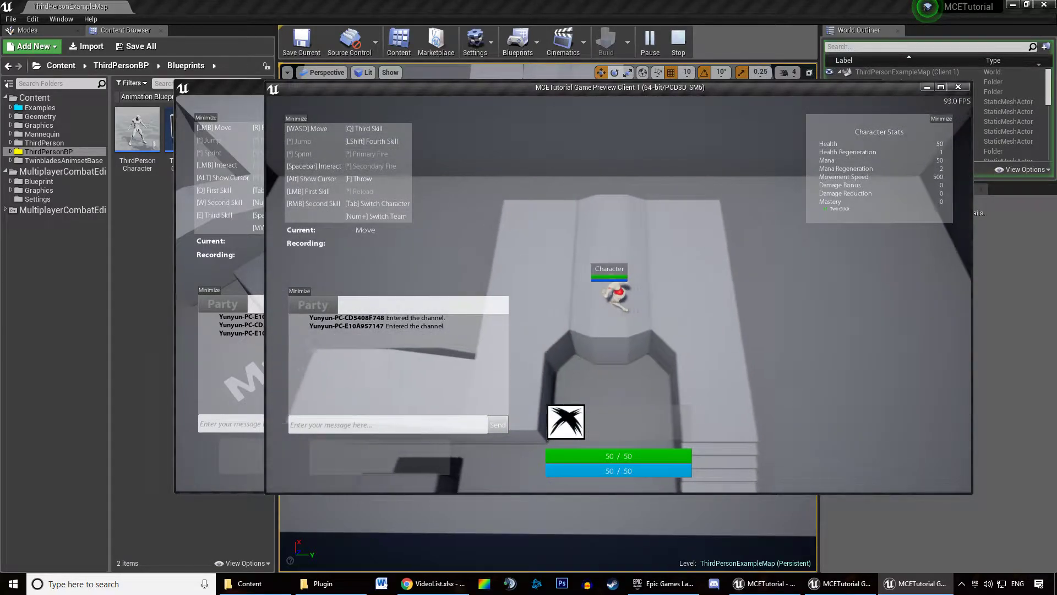
pyautogui.press('s')
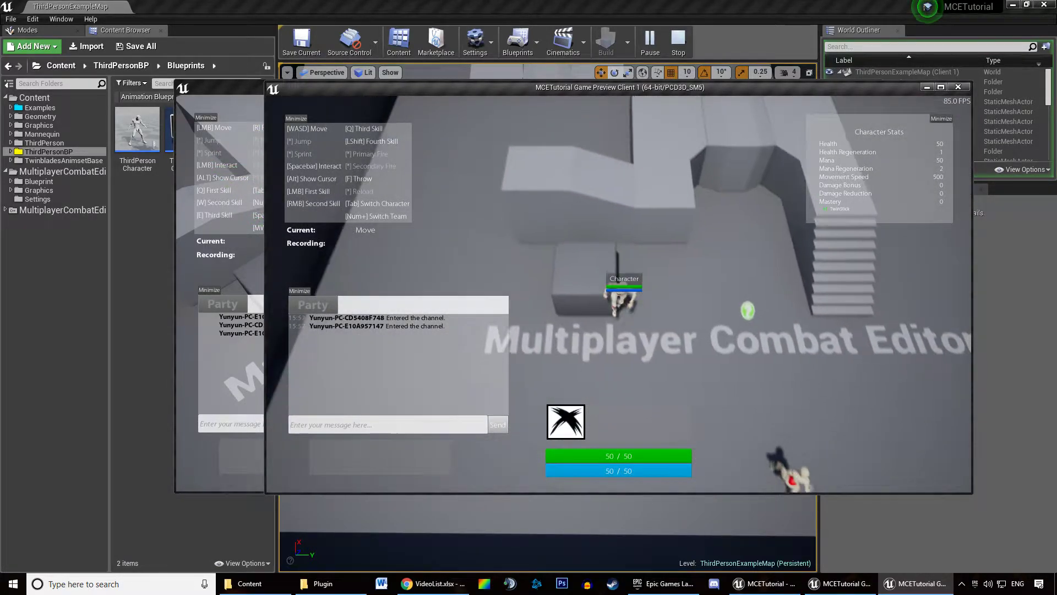
pyautogui.press('s')
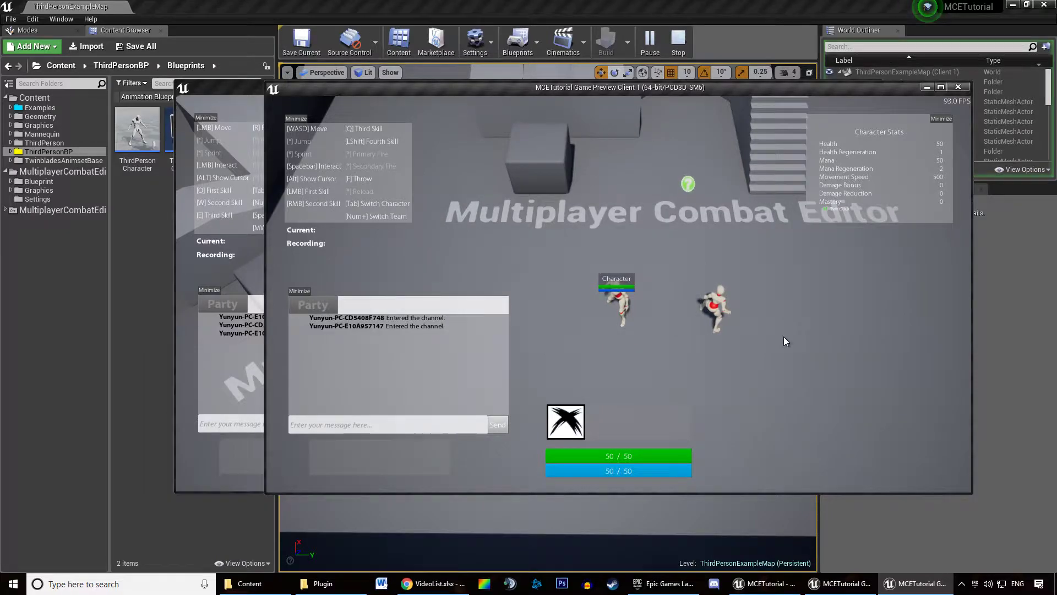
pyautogui.press('Escape')
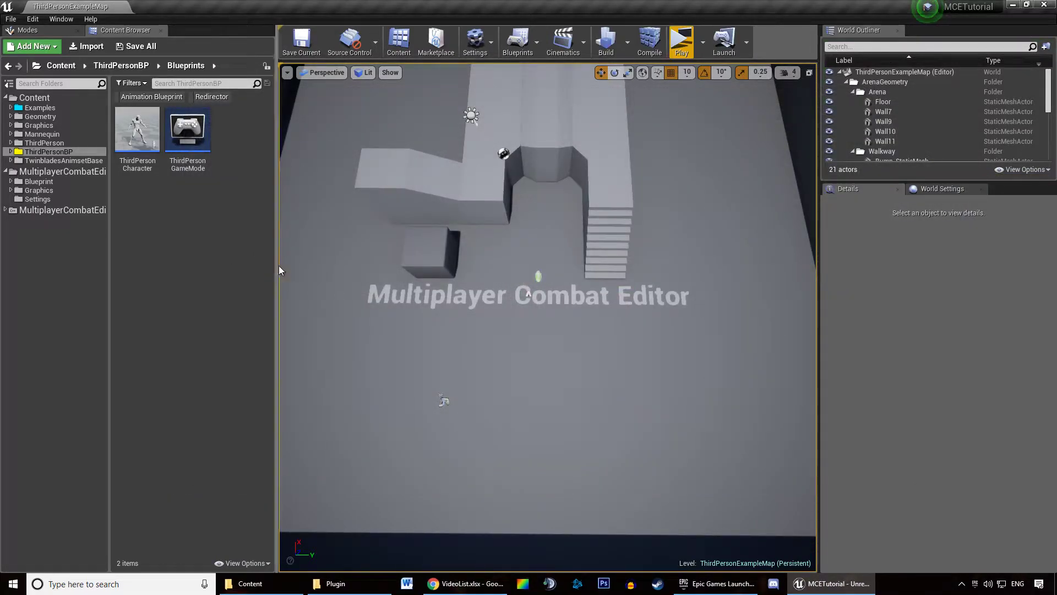
# Open Examples > Characters > Player > Archetypes and drag BPX_TPSPlayer to ThirdPersonBP
pyautogui.moveTo(278, 266); pyautogui.dragTo(264, 263)
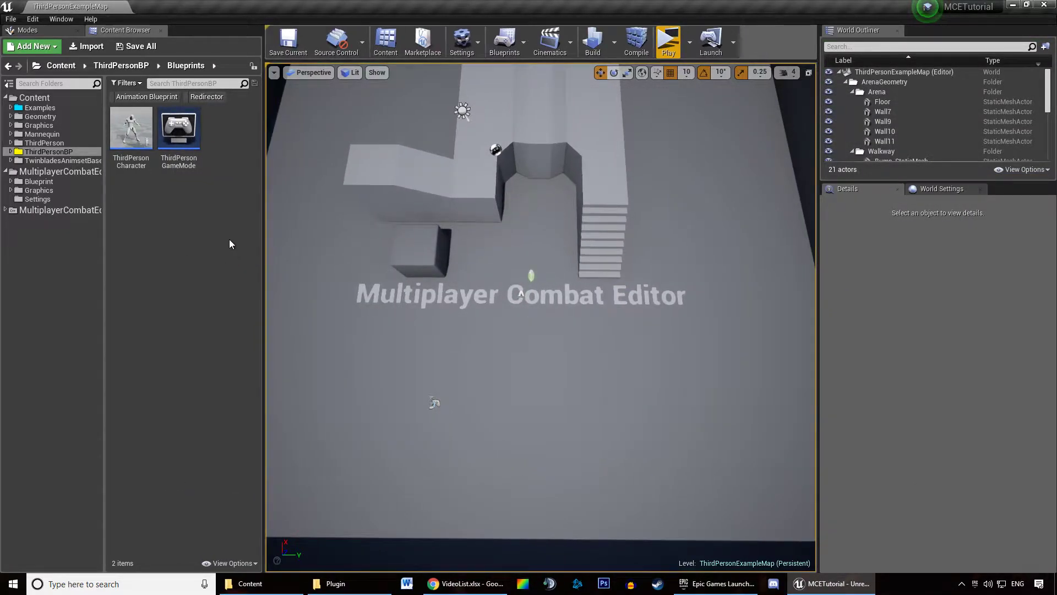
pyautogui.click(11, 108)
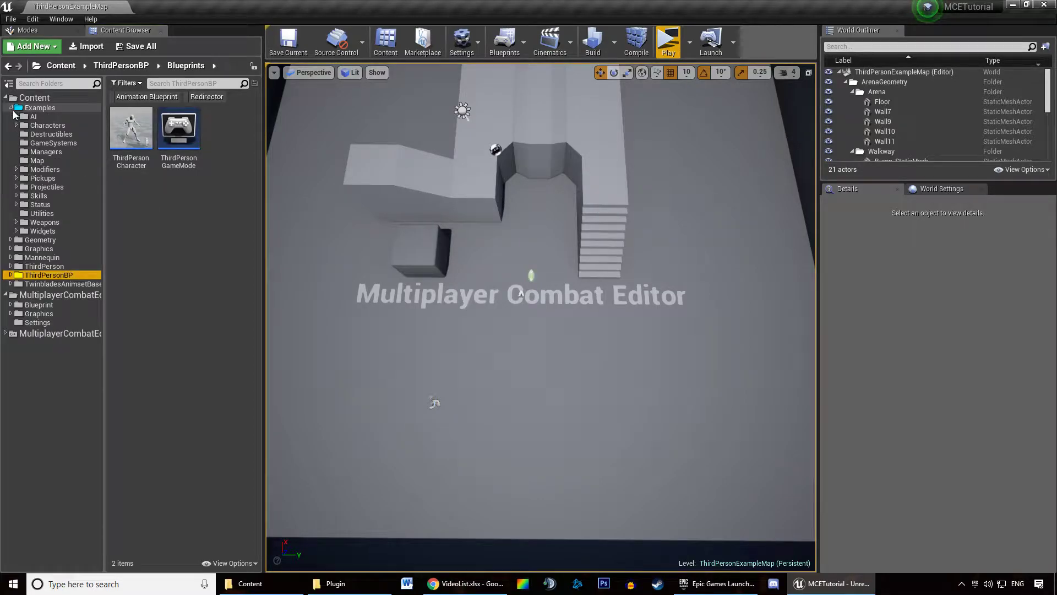
pyautogui.click(17, 126)
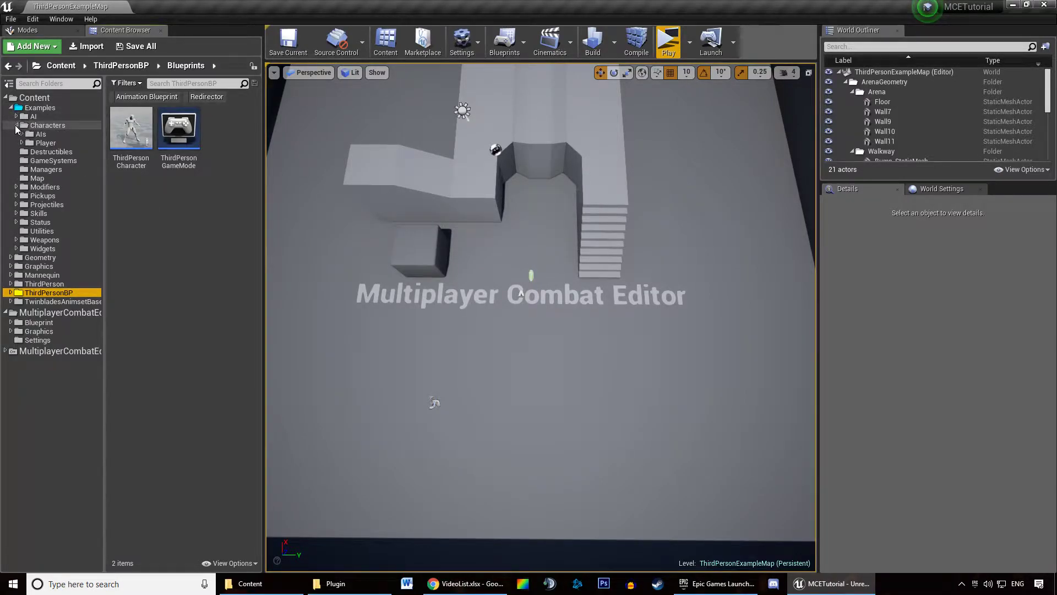
pyautogui.click(22, 143)
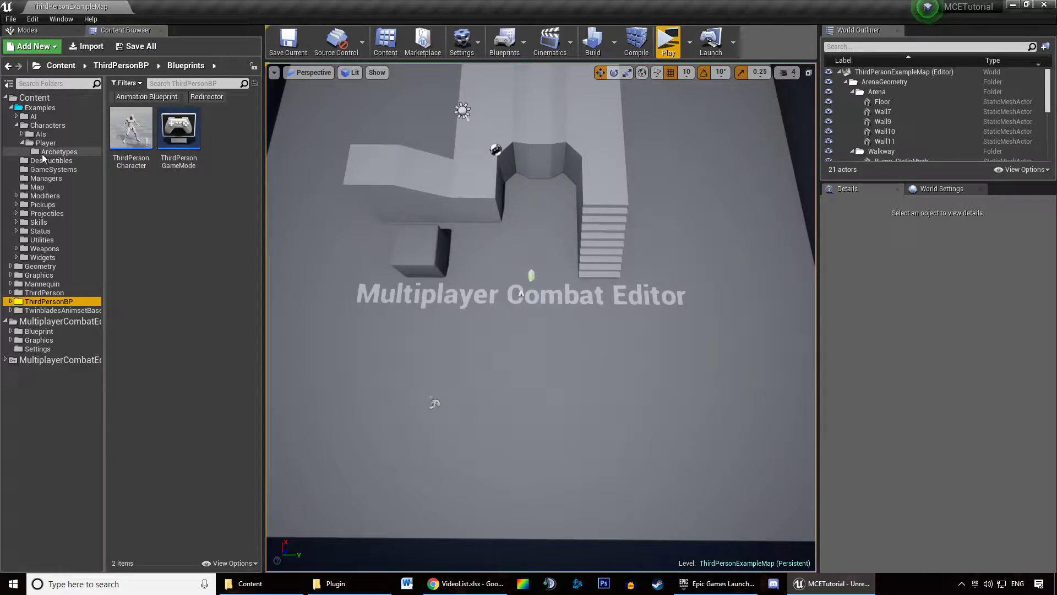
pyautogui.click(24, 152)
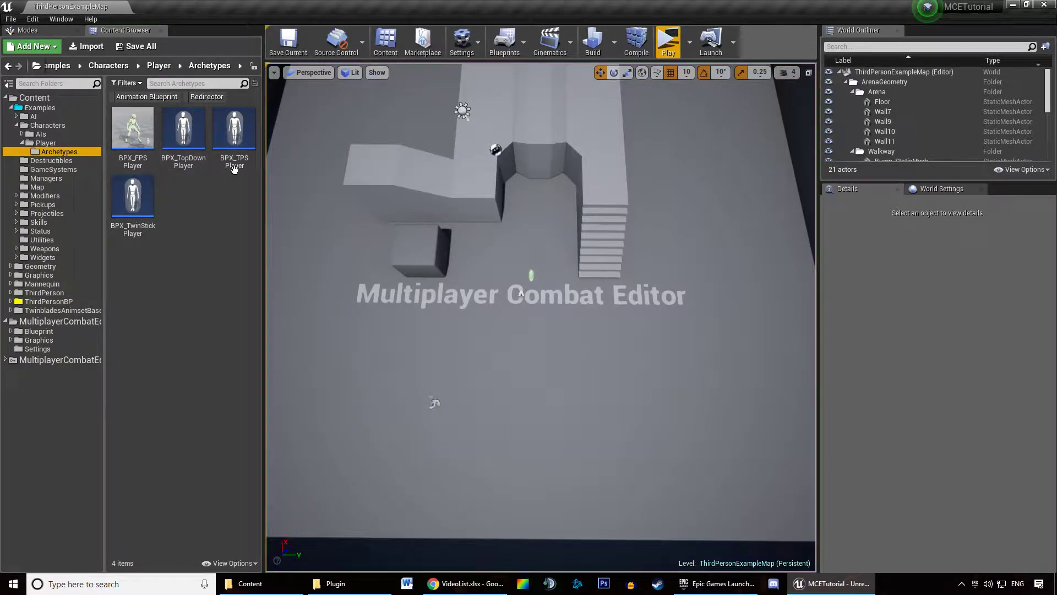
pyautogui.moveTo(235, 146); pyautogui.dragTo(64, 302)
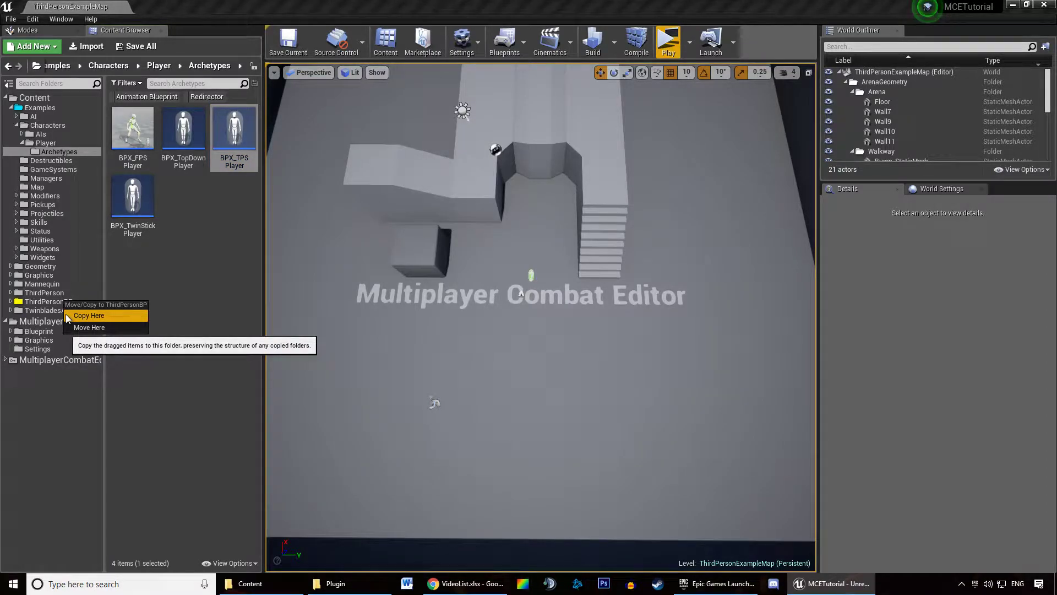
# Copy BPX_TPSPlayer into ThirdPersonBP, move the copy into Blueprints, and open that folder
pyautogui.click(67, 316)
pyautogui.click(34, 302)
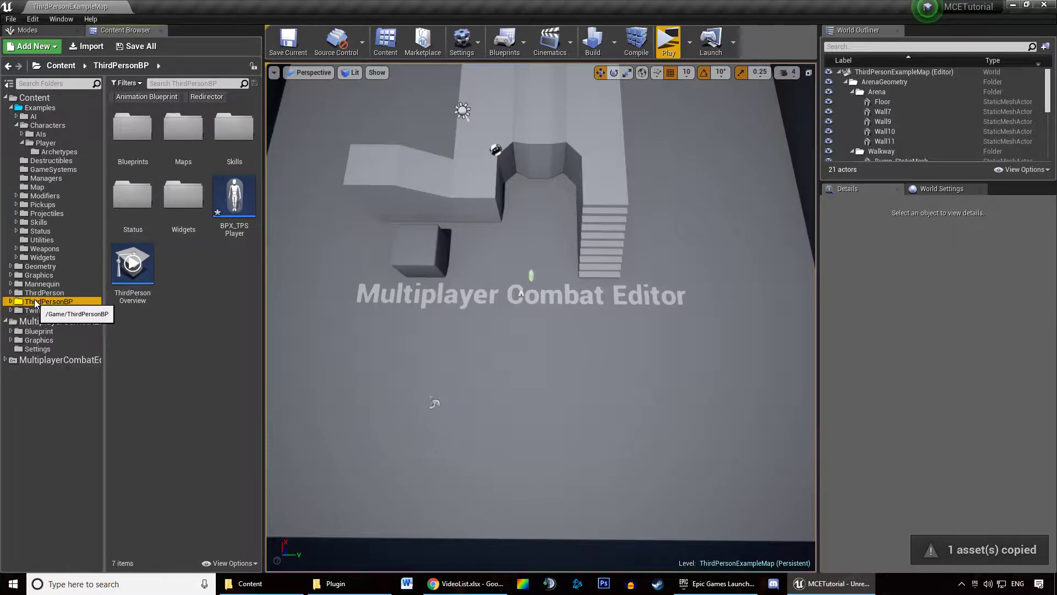
pyautogui.moveTo(230, 204); pyautogui.dragTo(132, 143)
pyautogui.click(144, 166)
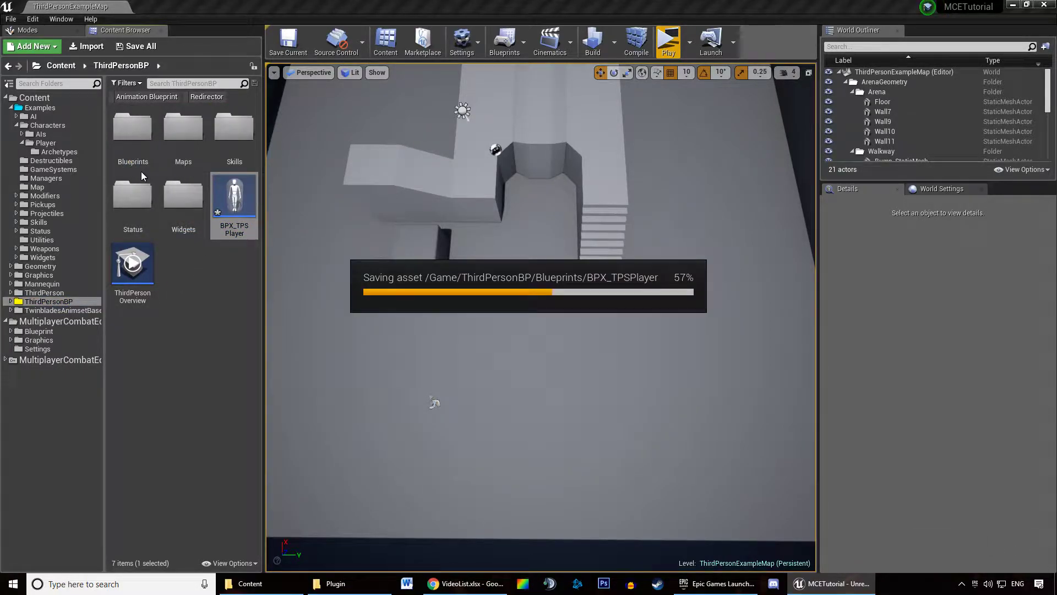
pyautogui.doubleClick(133, 135)
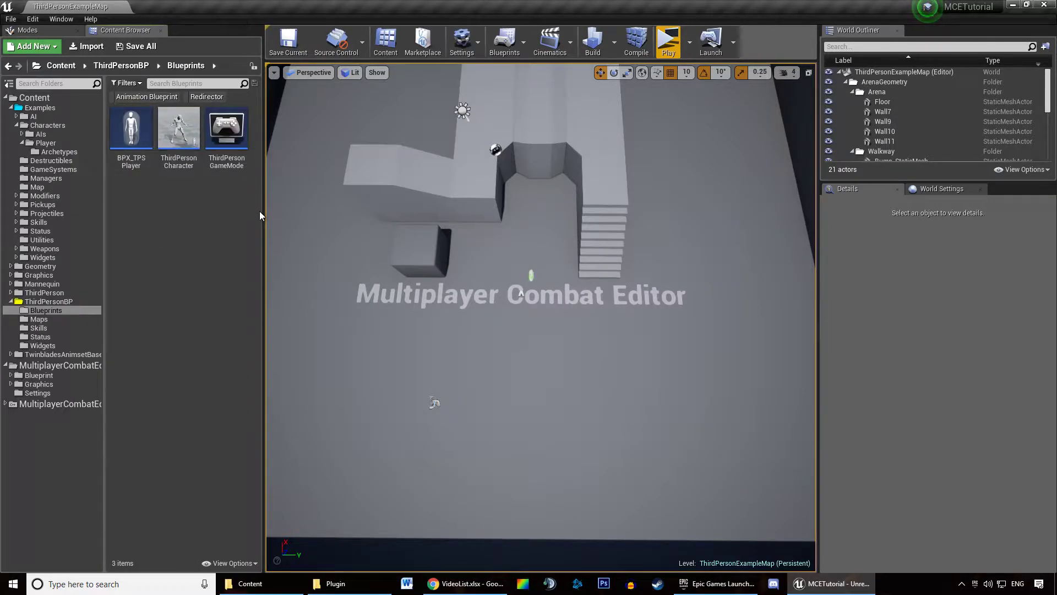
# Rename ThirdPersonBP's Blueprints folder to Character
pyautogui.moveTo(263, 210); pyautogui.dragTo(295, 210)
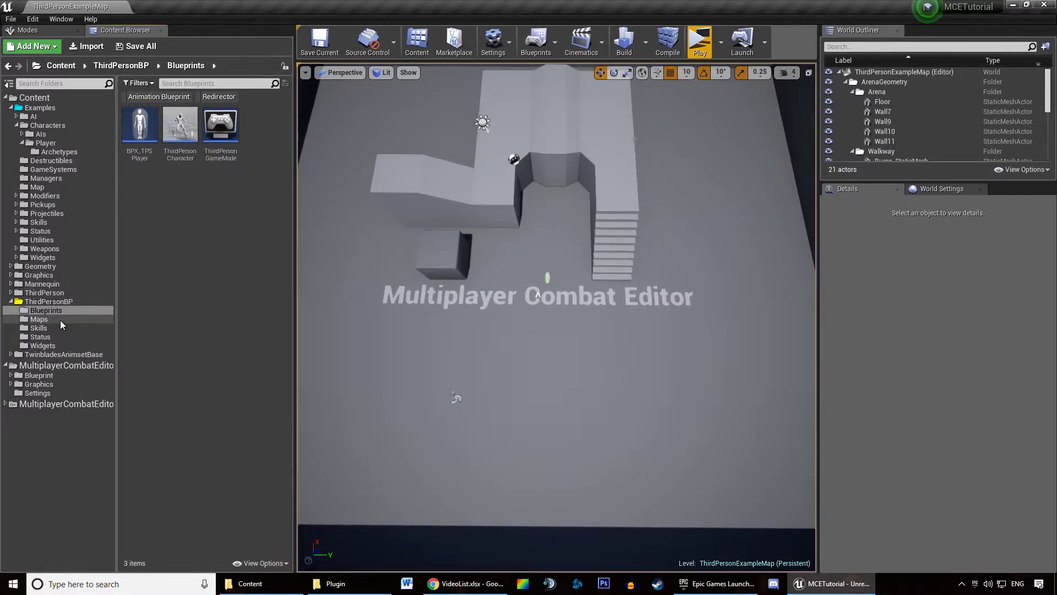
pyautogui.click(58, 323)
pyautogui.click(53, 343)
pyautogui.click(55, 302)
pyautogui.click(54, 312)
pyautogui.click(55, 310)
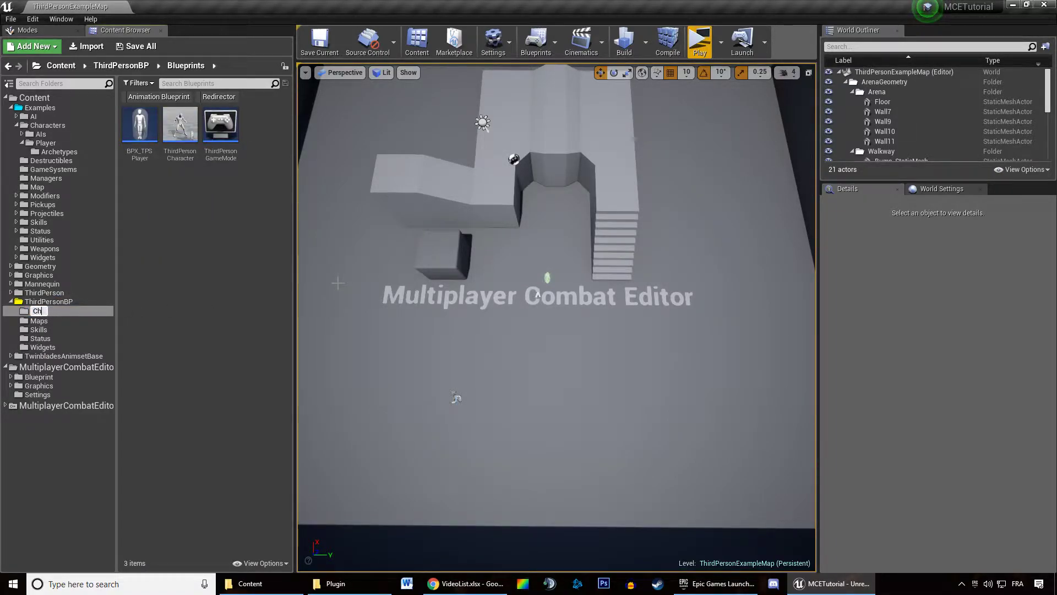
pyautogui.write('Character')
pyautogui.press('Return')
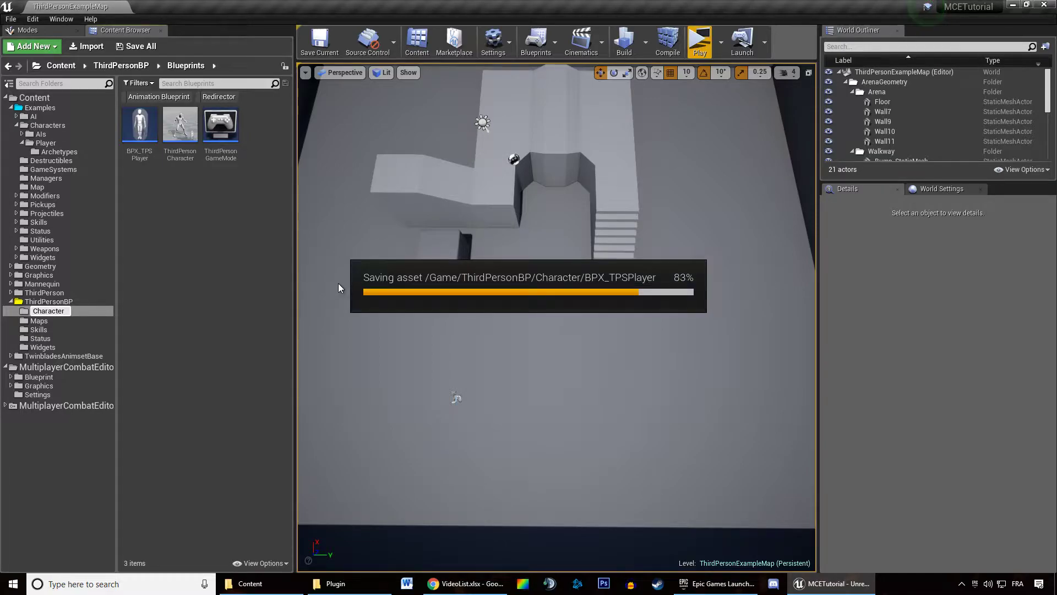
# Create a System folder in ThirdPersonBP and move ThirdPersonGameMode into it
pyautogui.click(70, 302)
pyautogui.rightClick(70, 302)
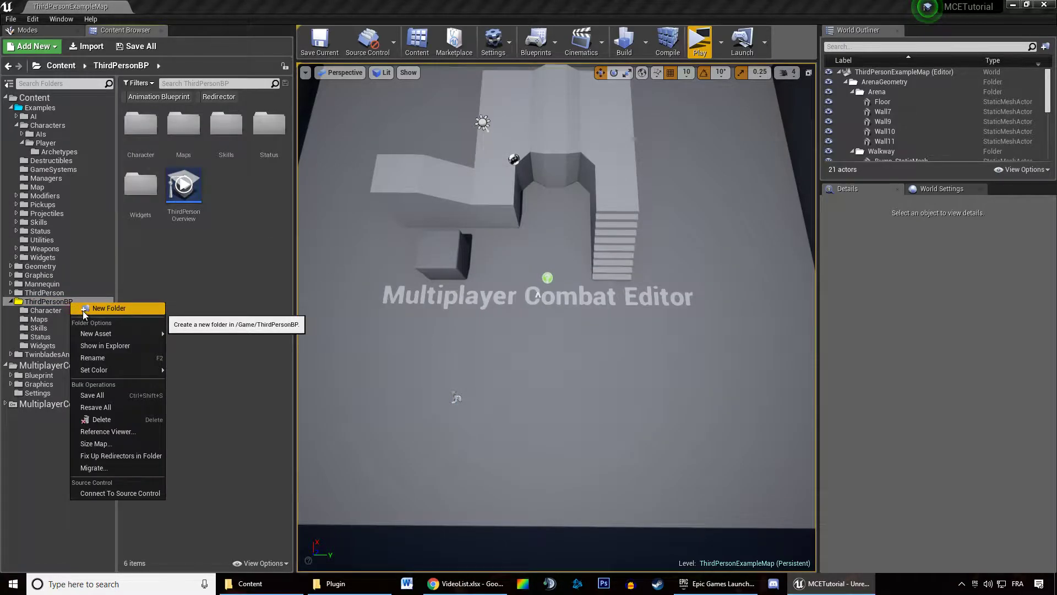
pyautogui.click(82, 310)
pyautogui.write('System')
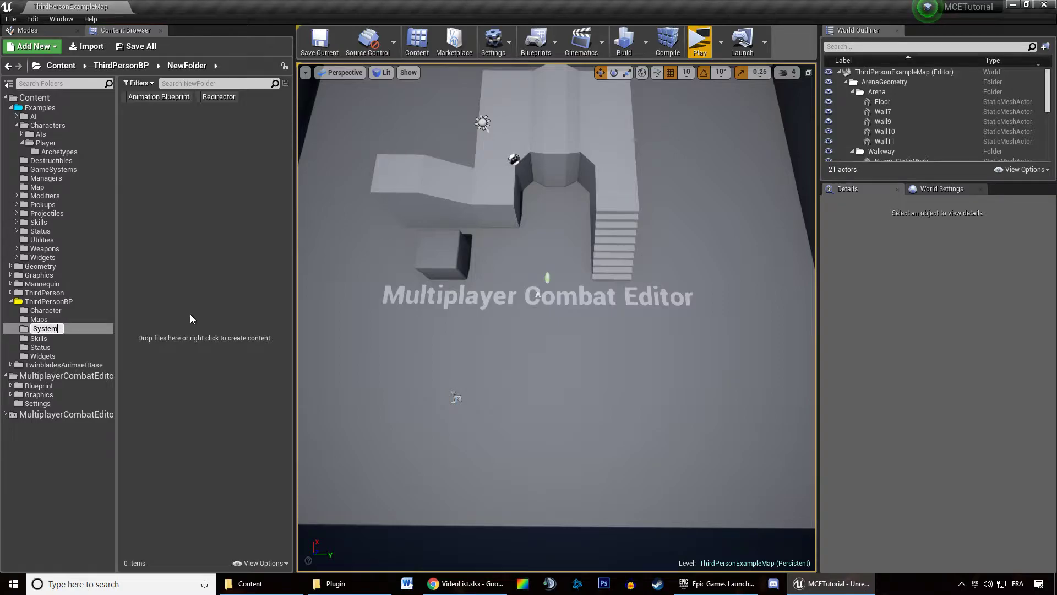
pyautogui.press('Return')
pyautogui.click(88, 312)
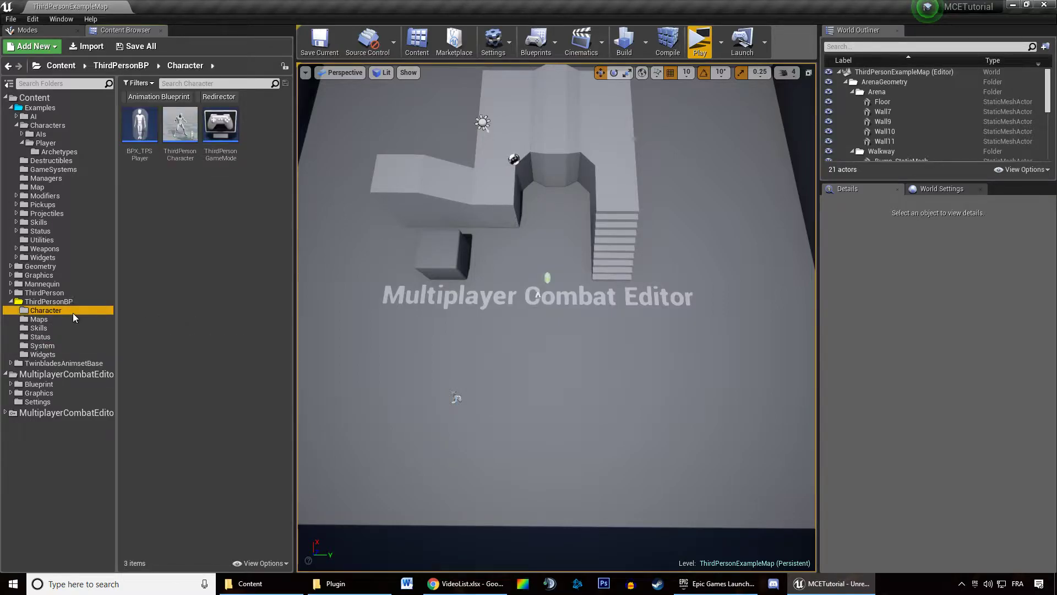
pyautogui.moveTo(221, 159); pyautogui.dragTo(61, 341)
pyautogui.click(82, 359)
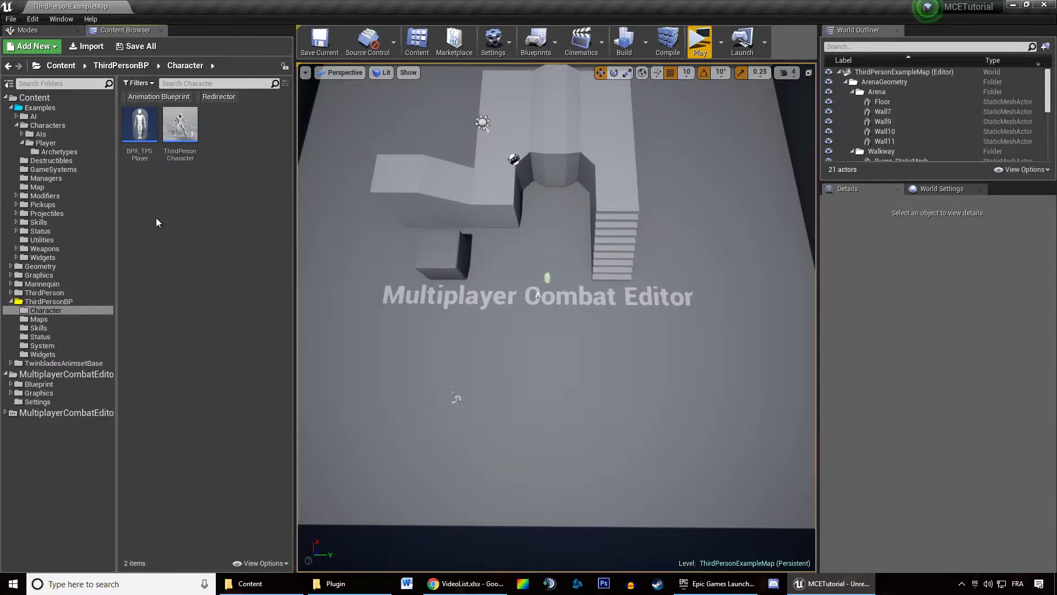
# Rename the copied BPX_TPSPlayer blueprint to BP_MyCharacter, then view the System folder
pyautogui.click(149, 142)
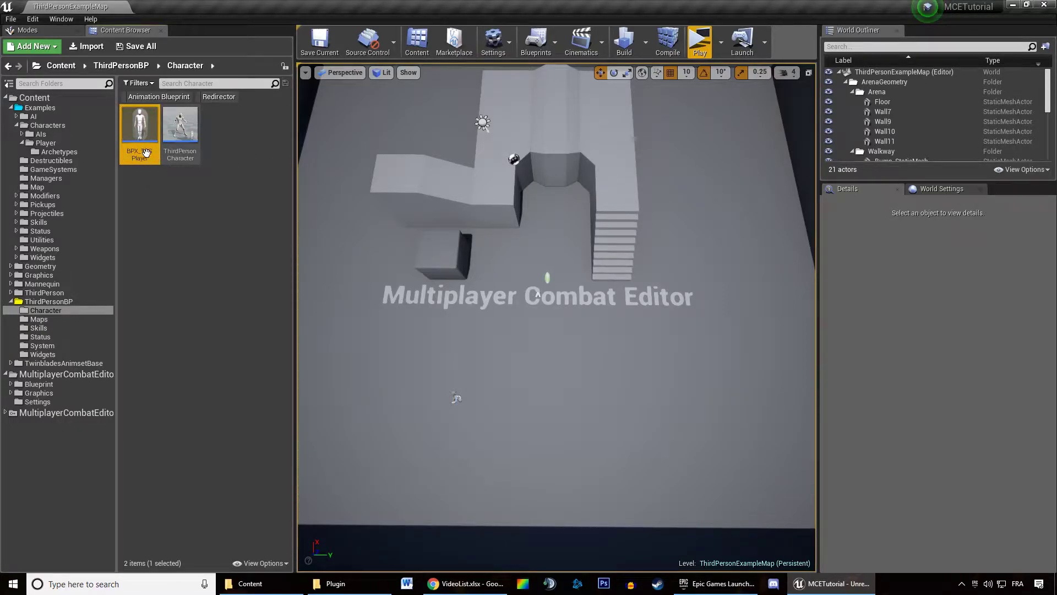
pyautogui.press('F2')
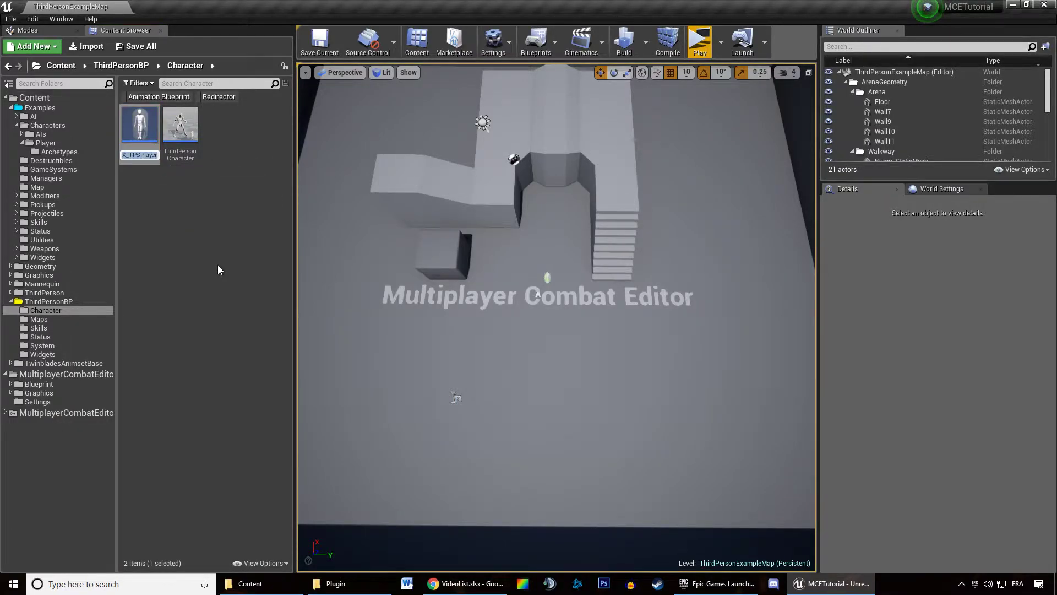
pyautogui.write('BP_MyCharacter')
pyautogui.press('Return')
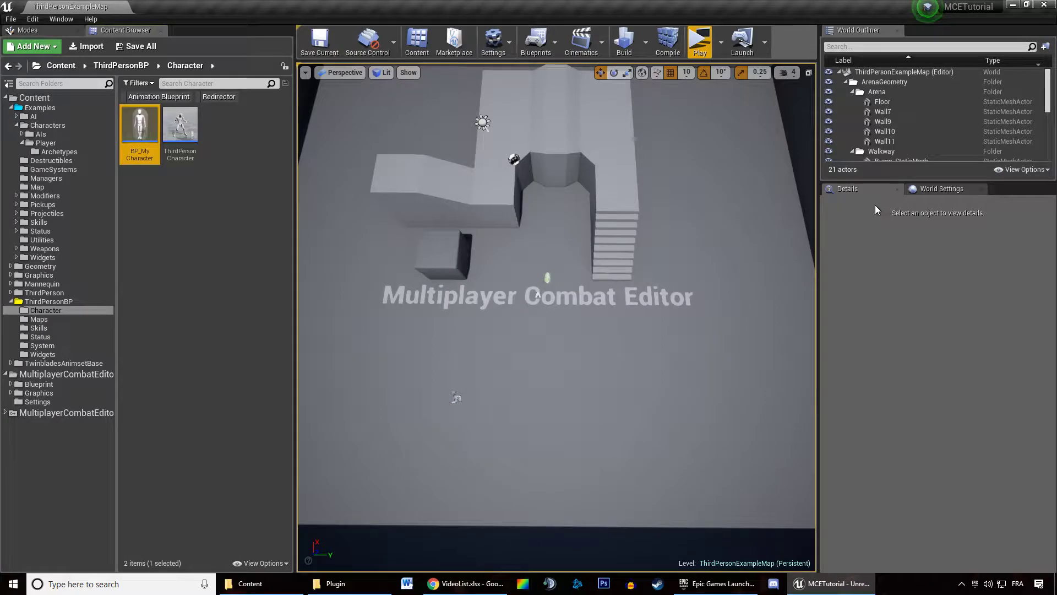
pyautogui.click(53, 346)
# Set ThirdPersonGameMode's Default Pawn Class to BP_MyCharacter, dock its editor, and save
pyautogui.doubleClick(140, 160)
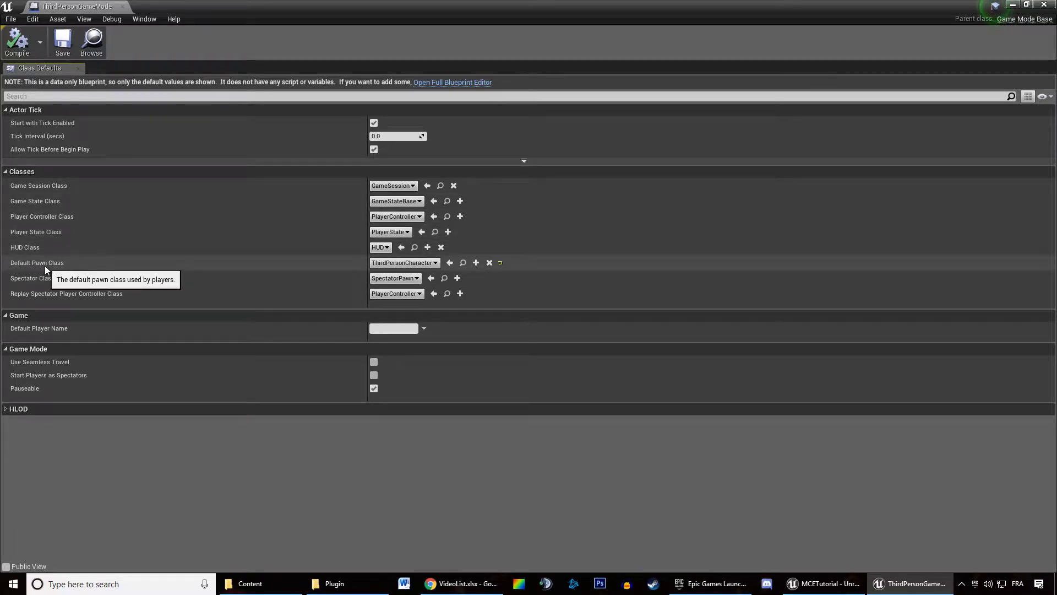
pyautogui.click(395, 263)
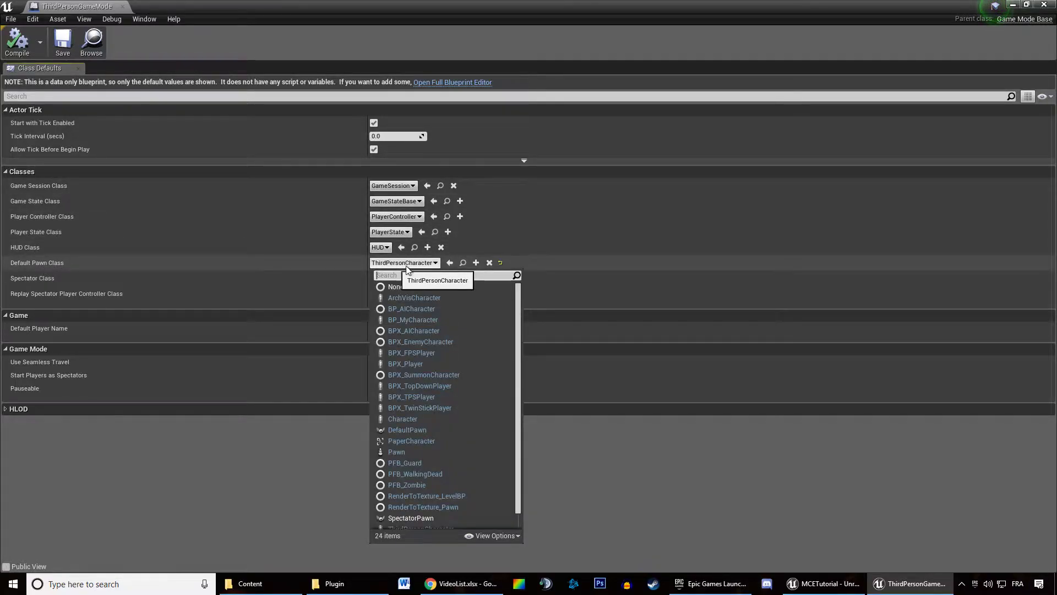
pyautogui.write('mych')
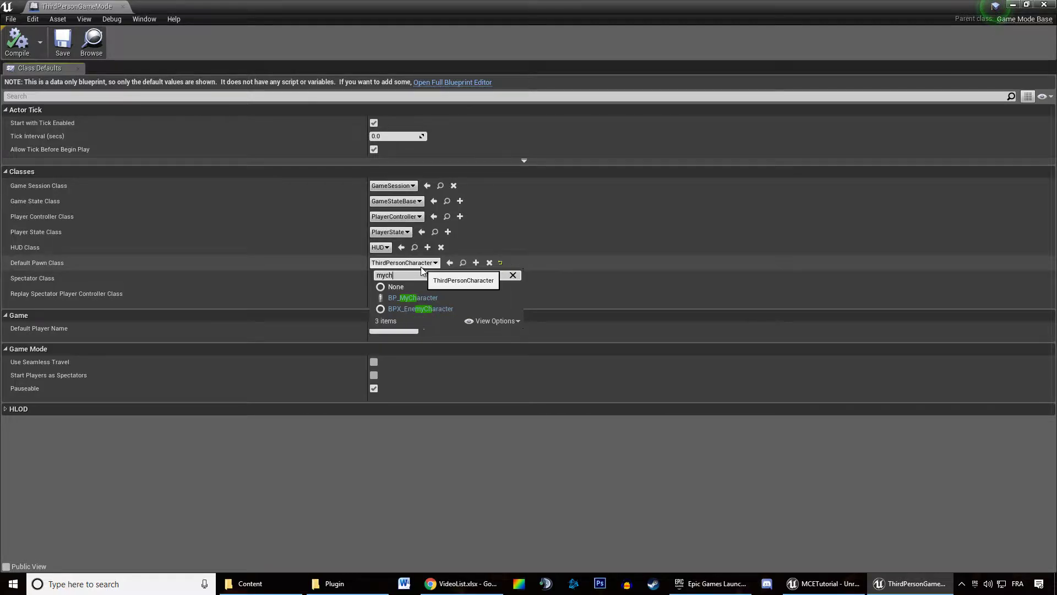
pyautogui.click(410, 297)
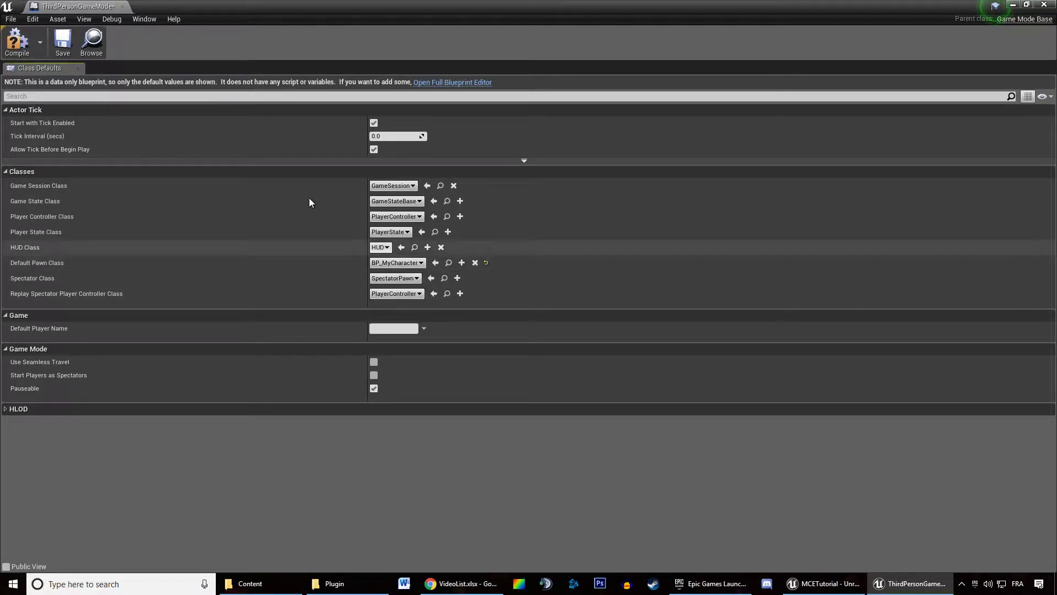
pyautogui.moveTo(67, 8); pyautogui.dragTo(165, 8)
pyautogui.click(182, 6)
# Set the map's GameMode Override to ThirdPersonGameMode, save, and start a multiplayer play test
pyautogui.click(64, 38)
pyautogui.click(70, 6)
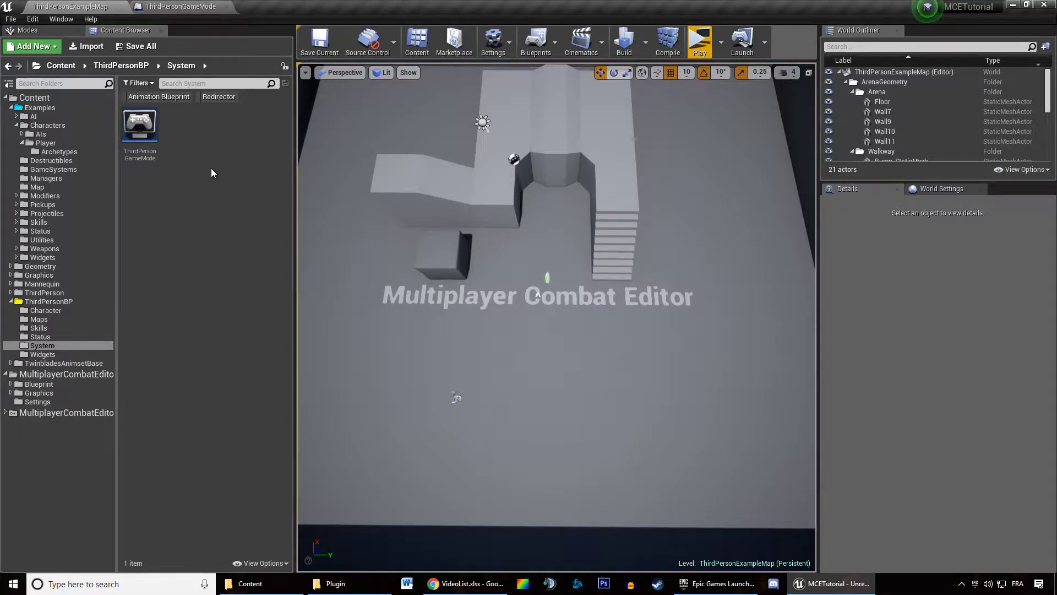
pyautogui.click(941, 189)
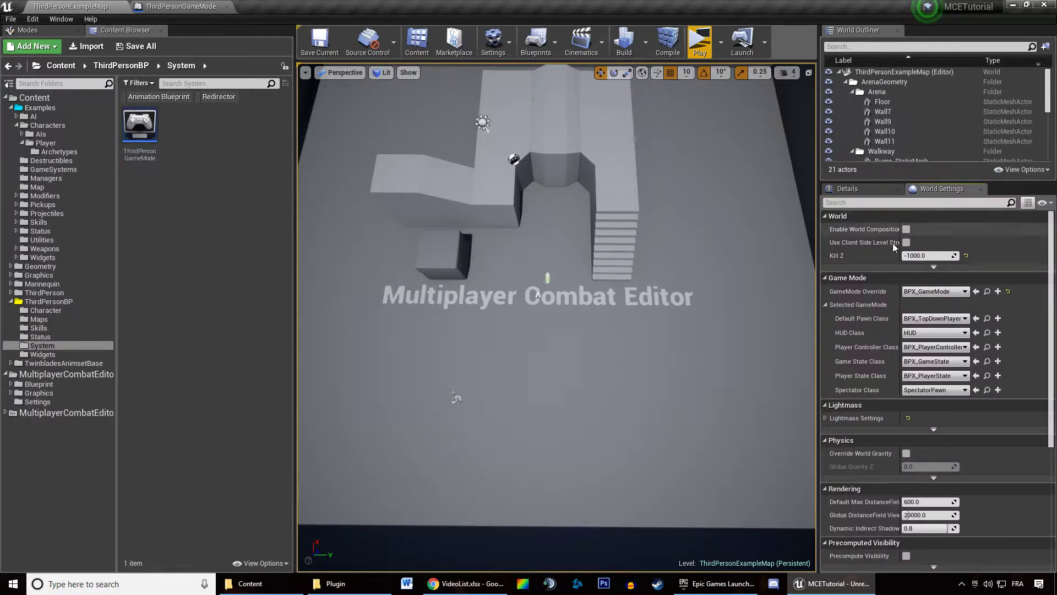
pyautogui.click(925, 297)
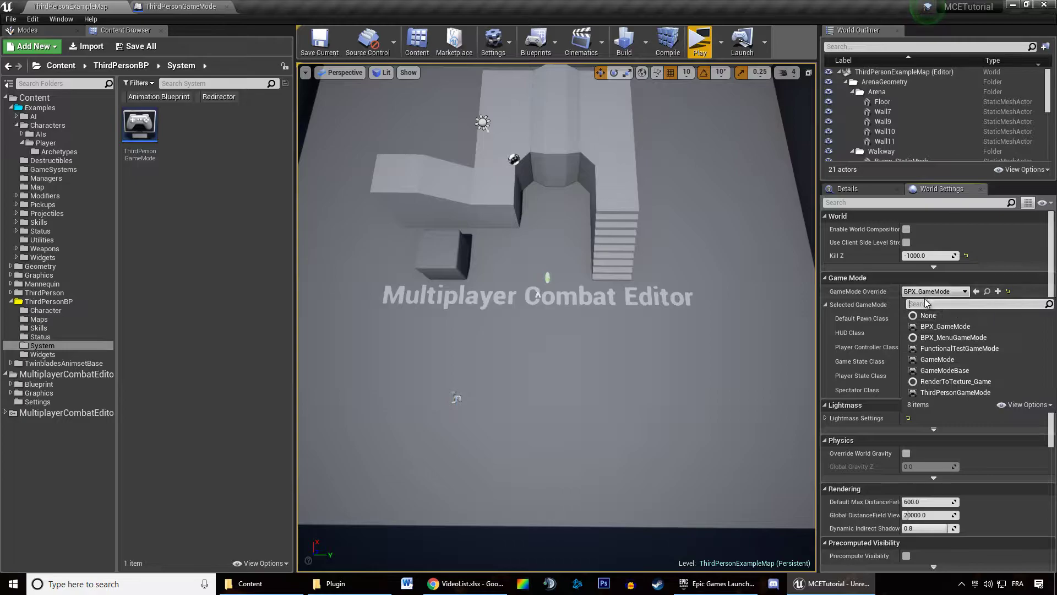
pyautogui.click(955, 392)
pyautogui.click(318, 43)
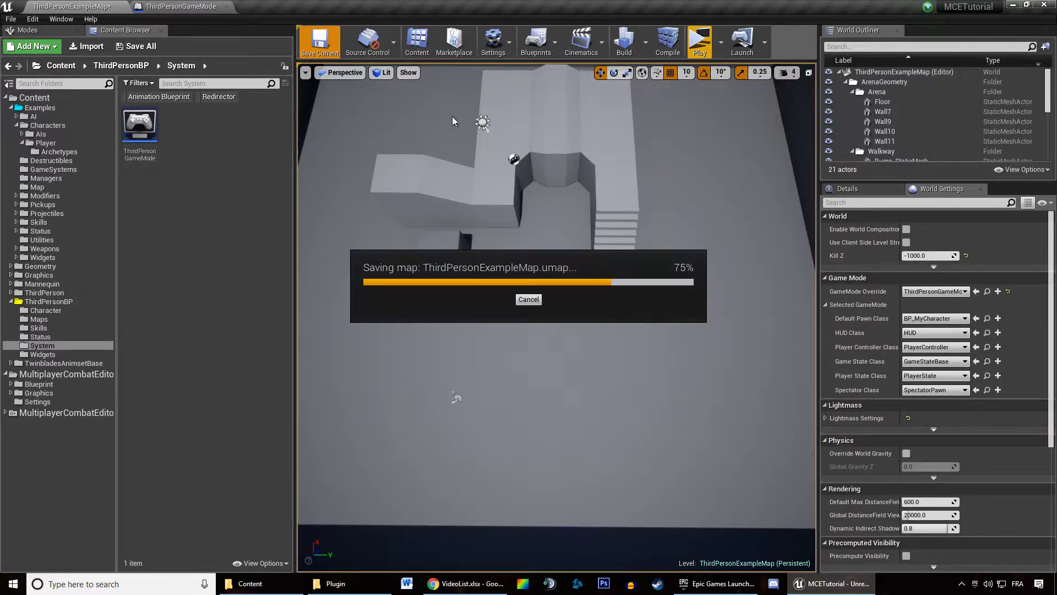
pyautogui.click(700, 43)
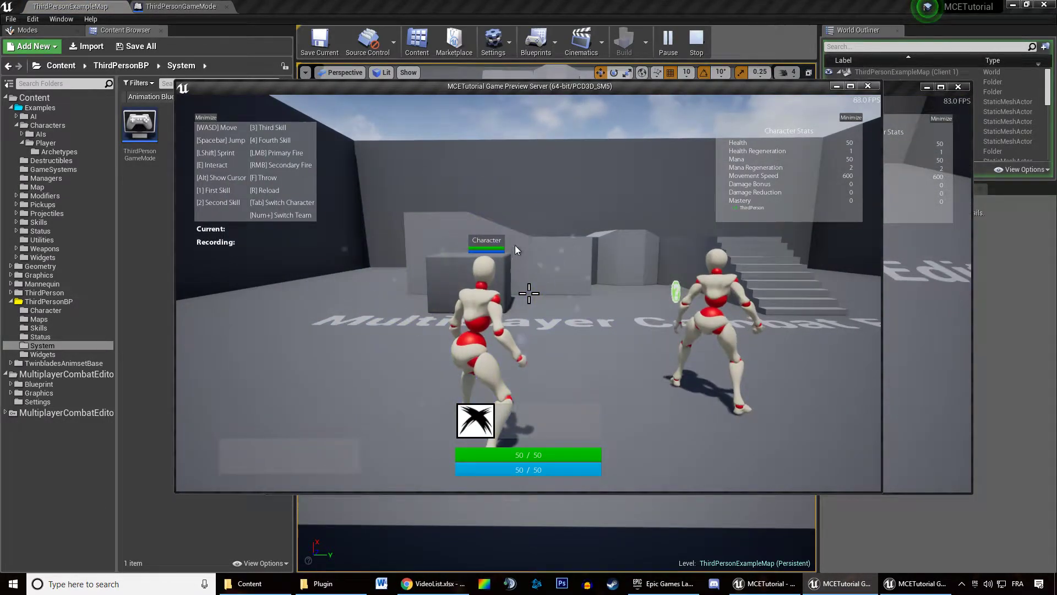
# Run the BP_MyCharacter pawn toward the stairs and jump onto the ledge
pyautogui.click(516, 253)
pyautogui.press('w')
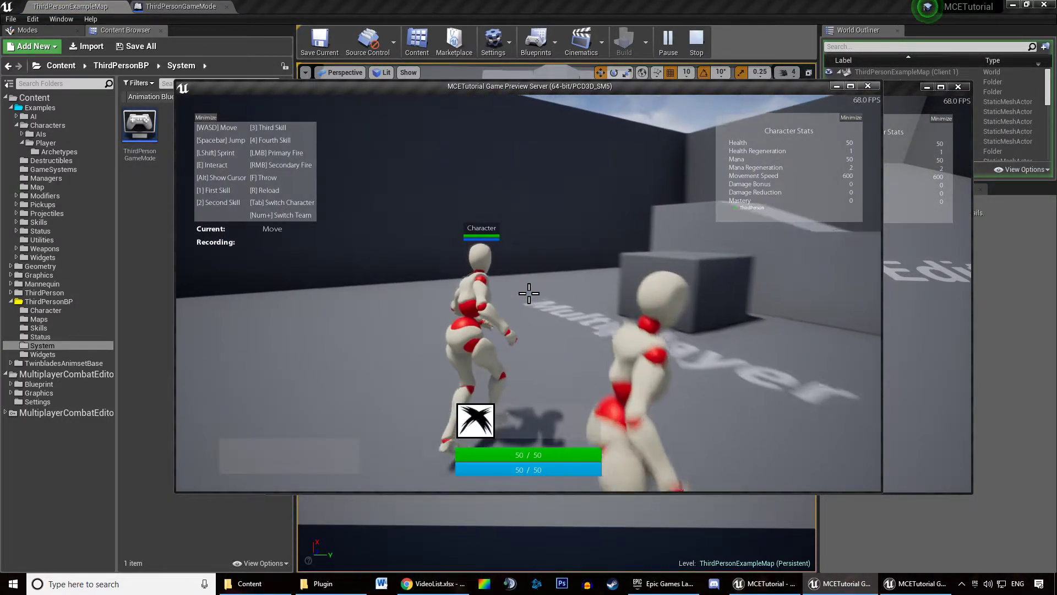
pyautogui.press('w')
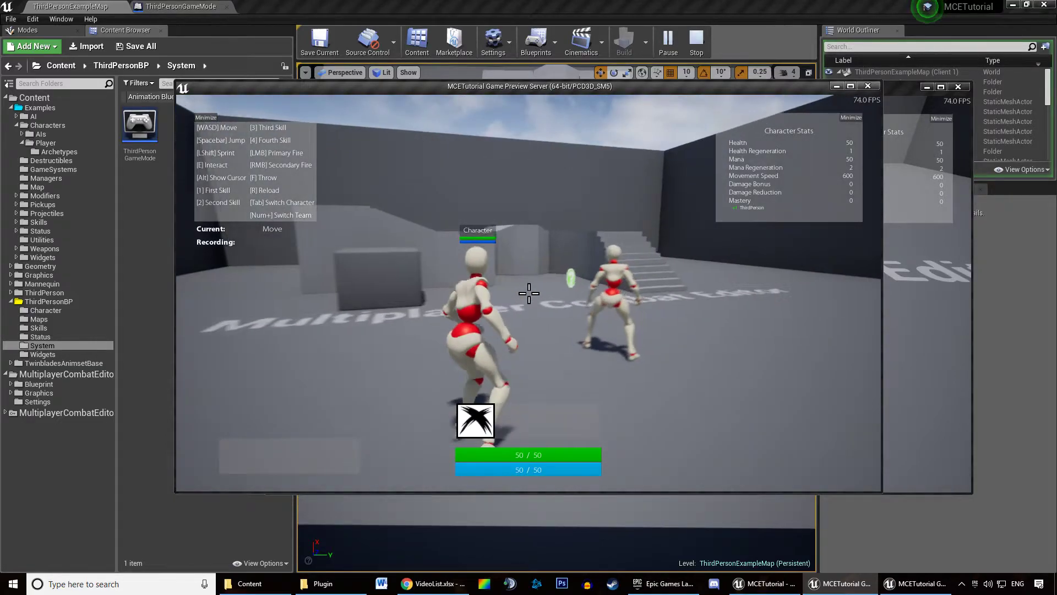
pyautogui.press('w')
pyautogui.press('space')
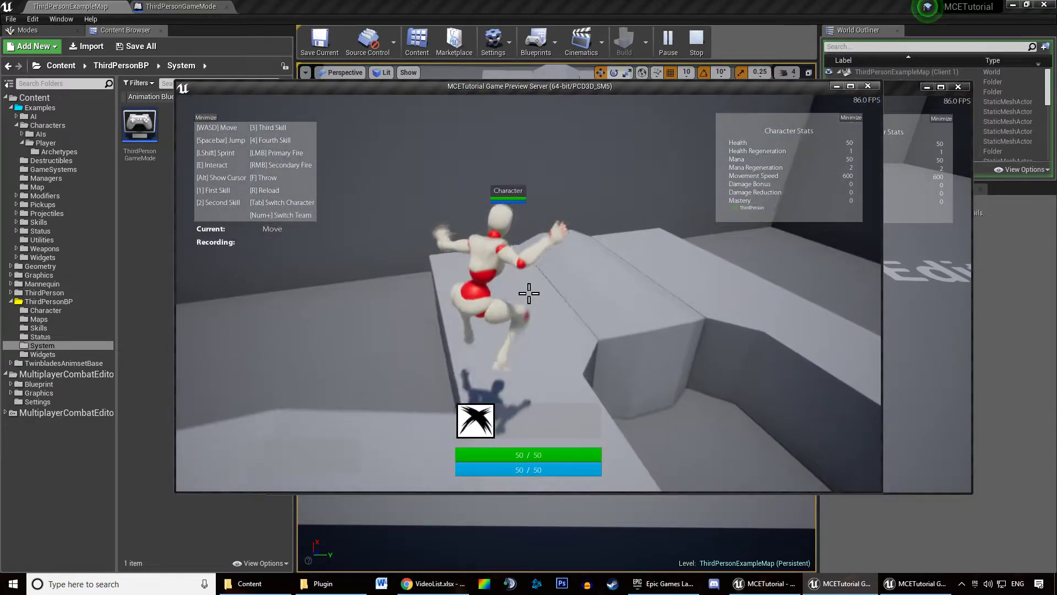
pyautogui.press('w')
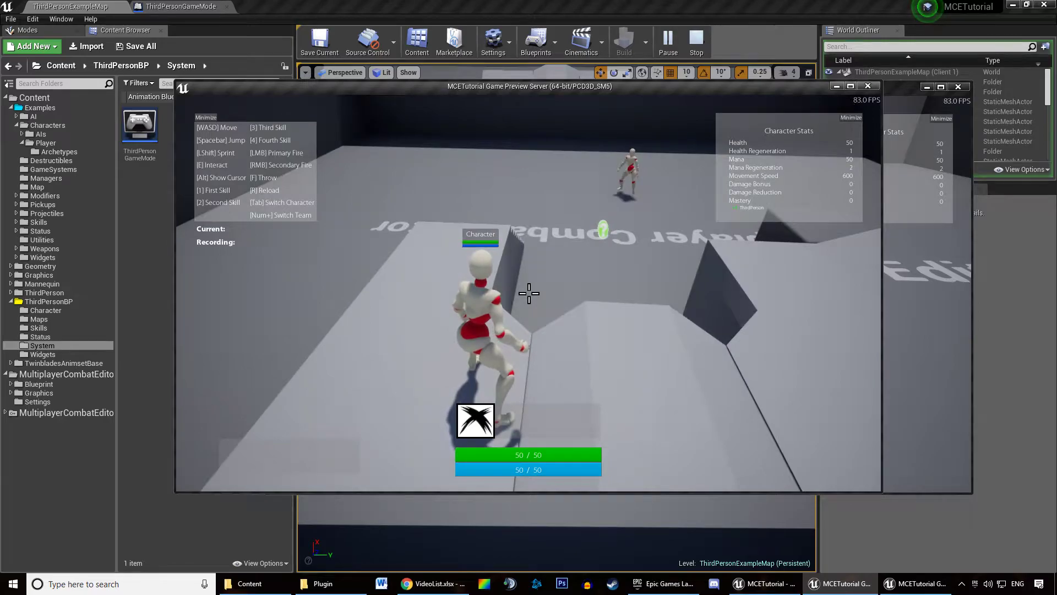
pyautogui.press('w')
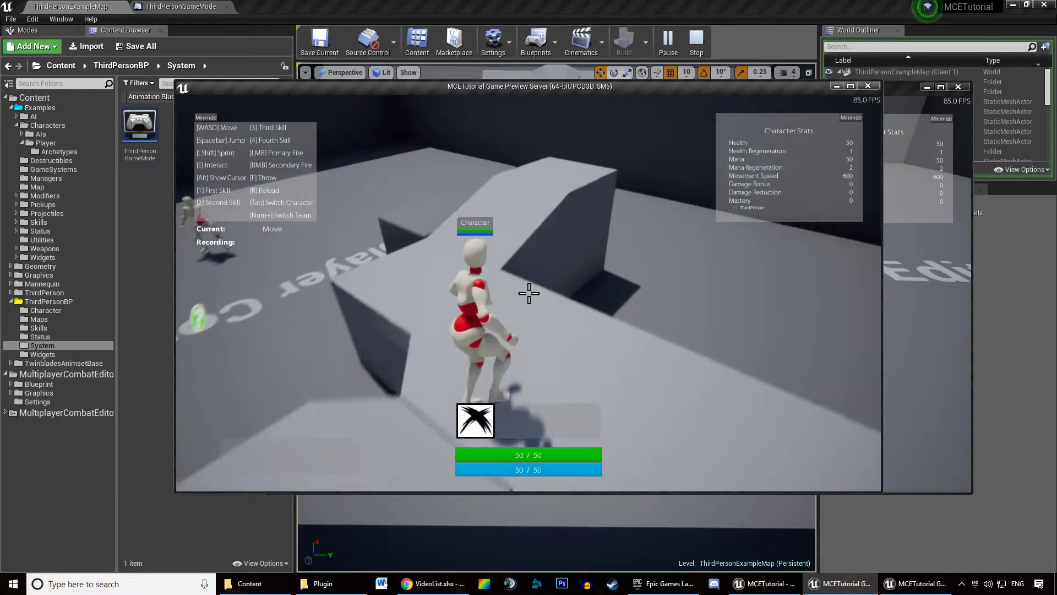
# Keep running across the floor, jumping near the dark wall and toward the blocks
pyautogui.press('w')
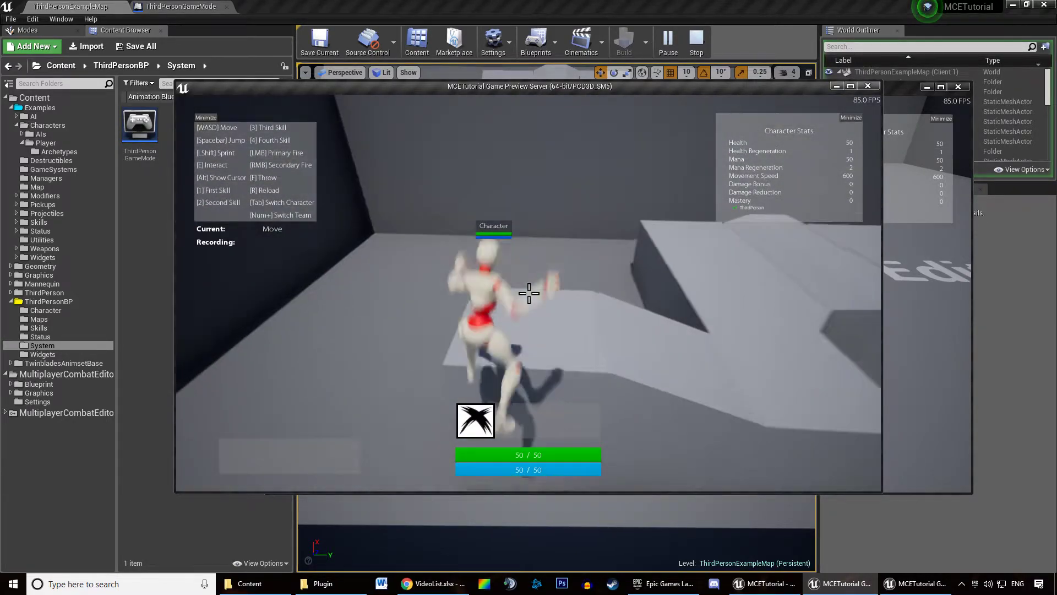
pyautogui.press('w')
pyautogui.press('space')
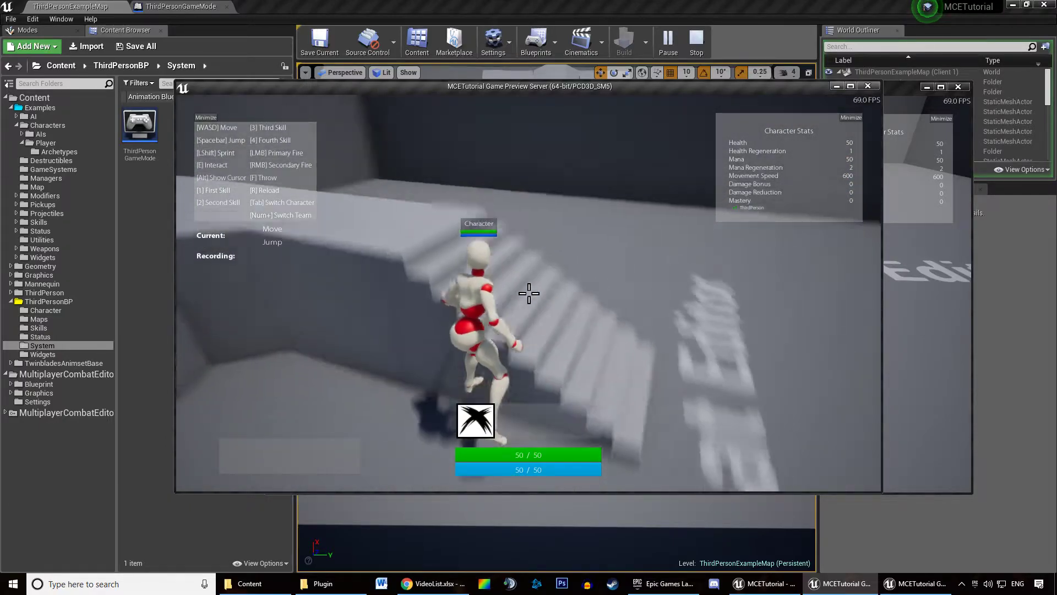
pyautogui.press('w')
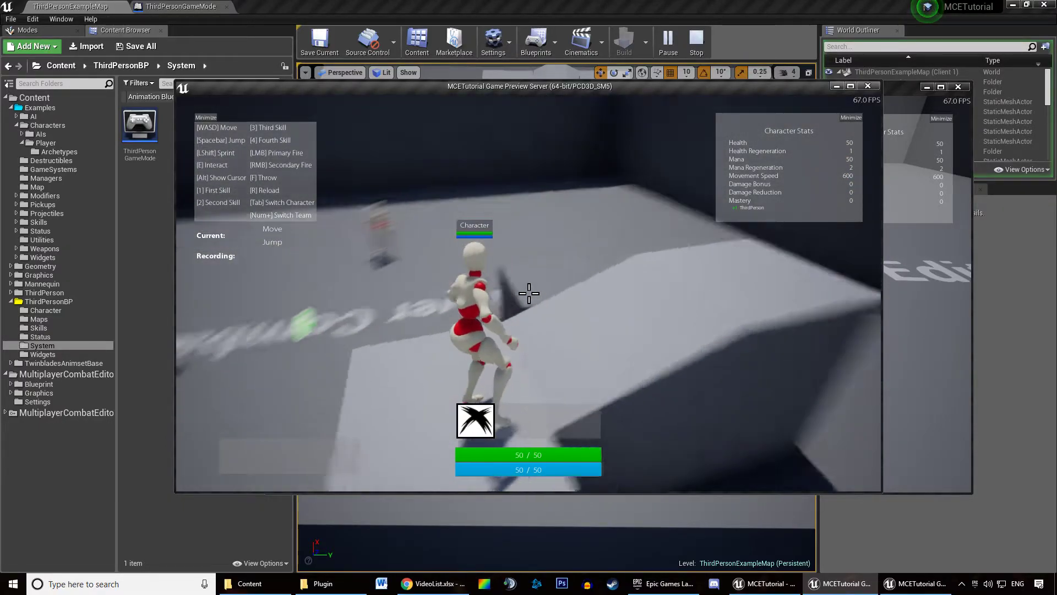
pyautogui.press('w')
pyautogui.press('space')
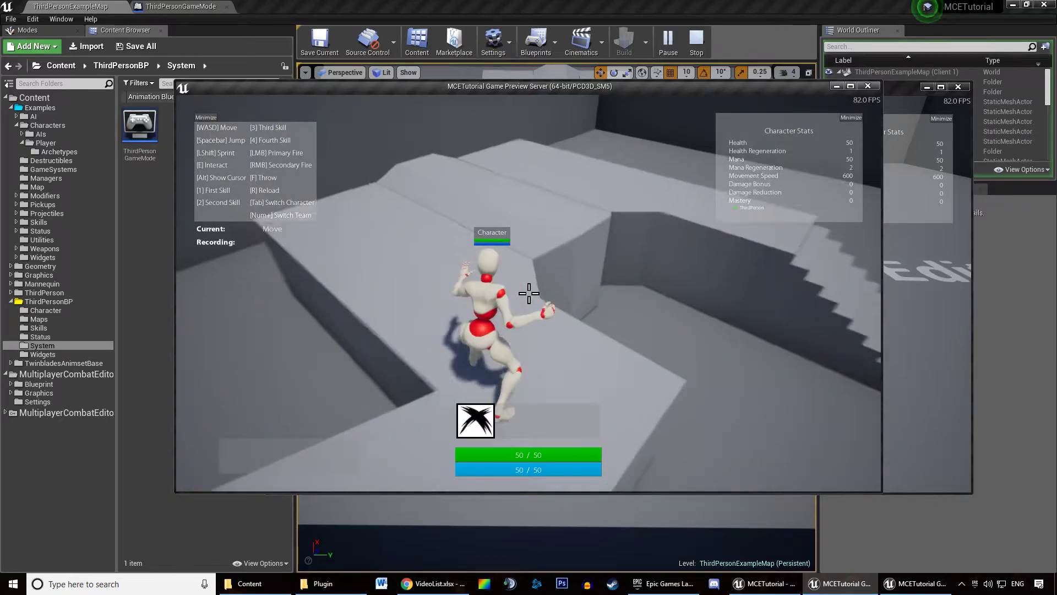
pyautogui.press('w')
pyautogui.press('w')
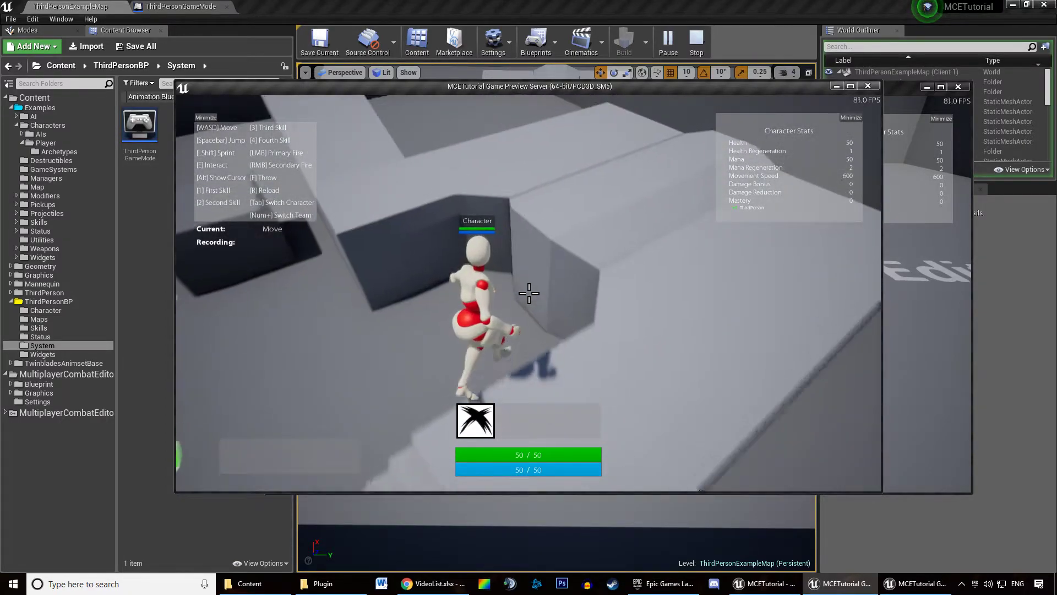
pyautogui.press('w')
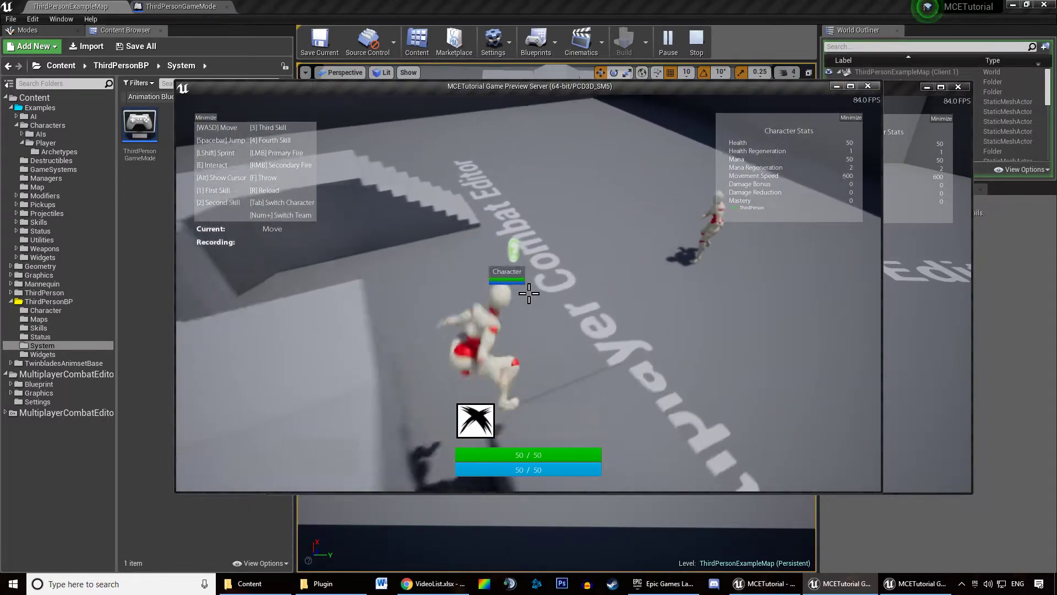